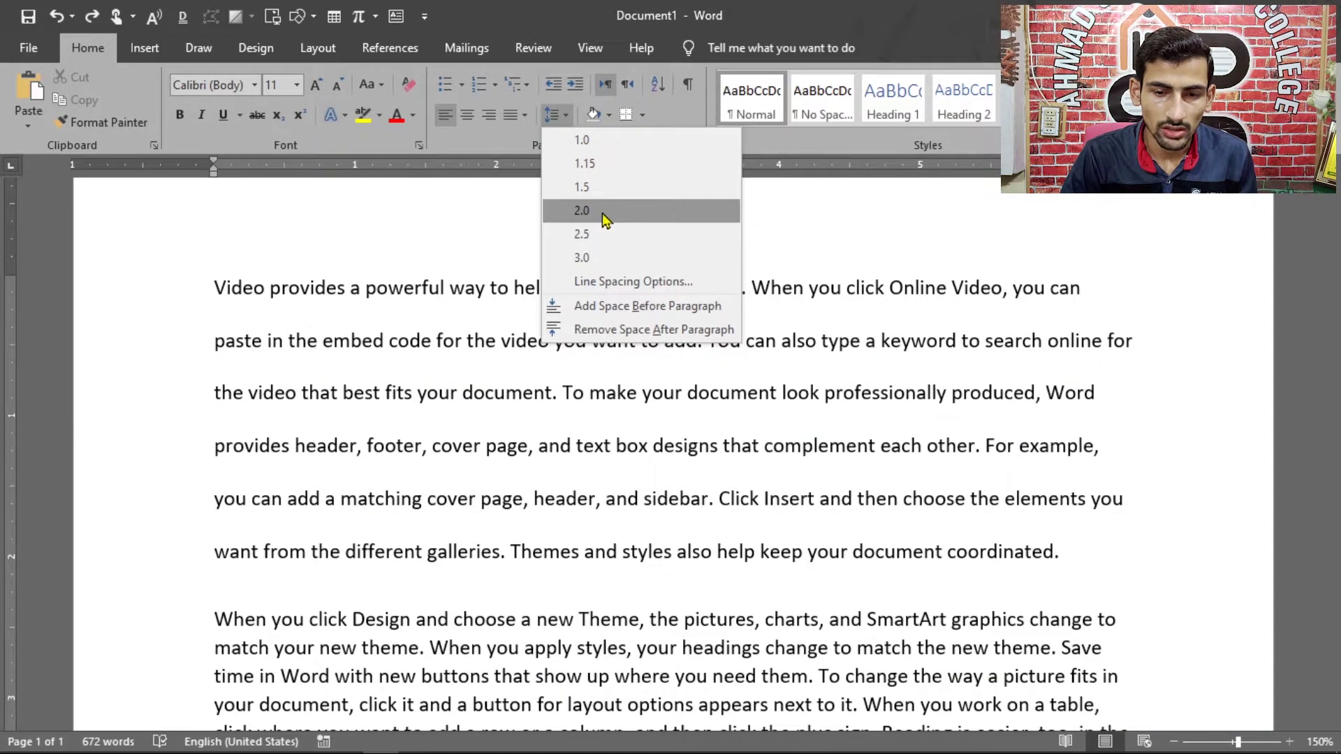
Try line spacings of 1.5, 1.0 and 2.0 on the first paragraph, finishing with 1.5
left_click(597, 190)
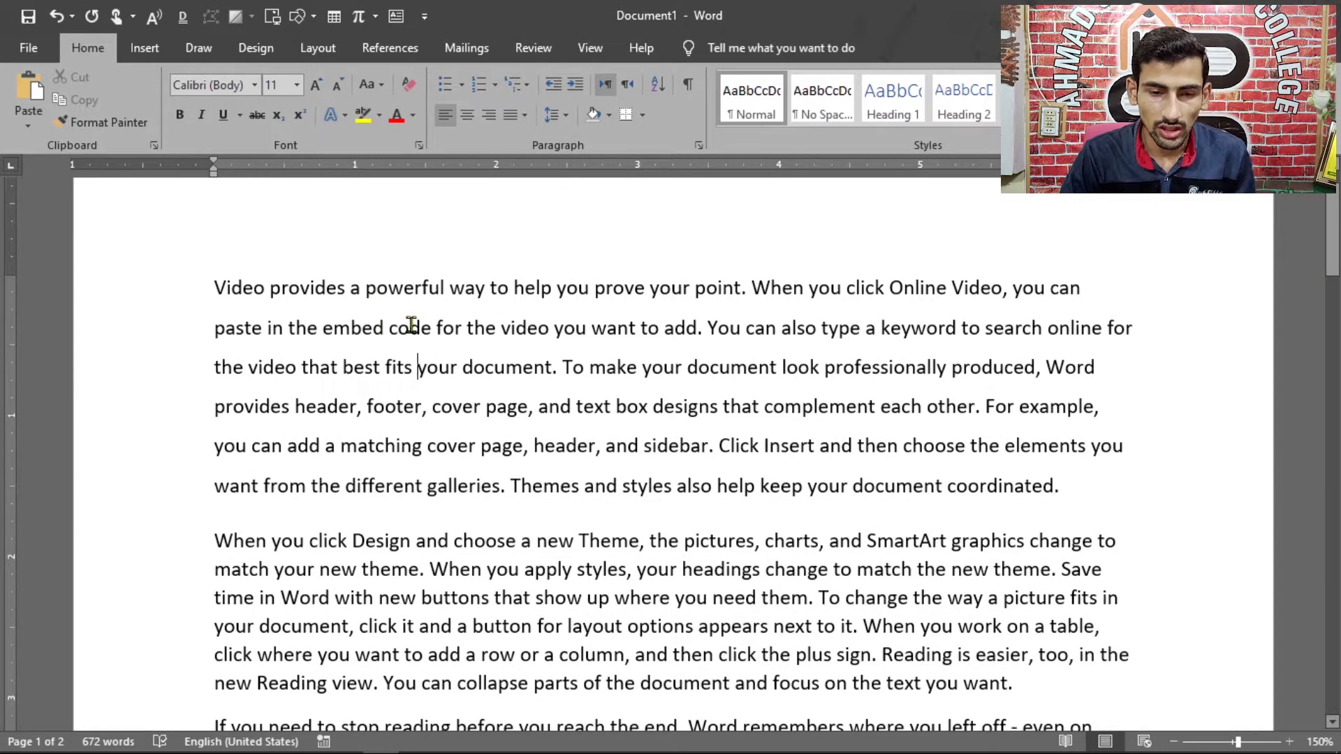
key("ctrl+1")
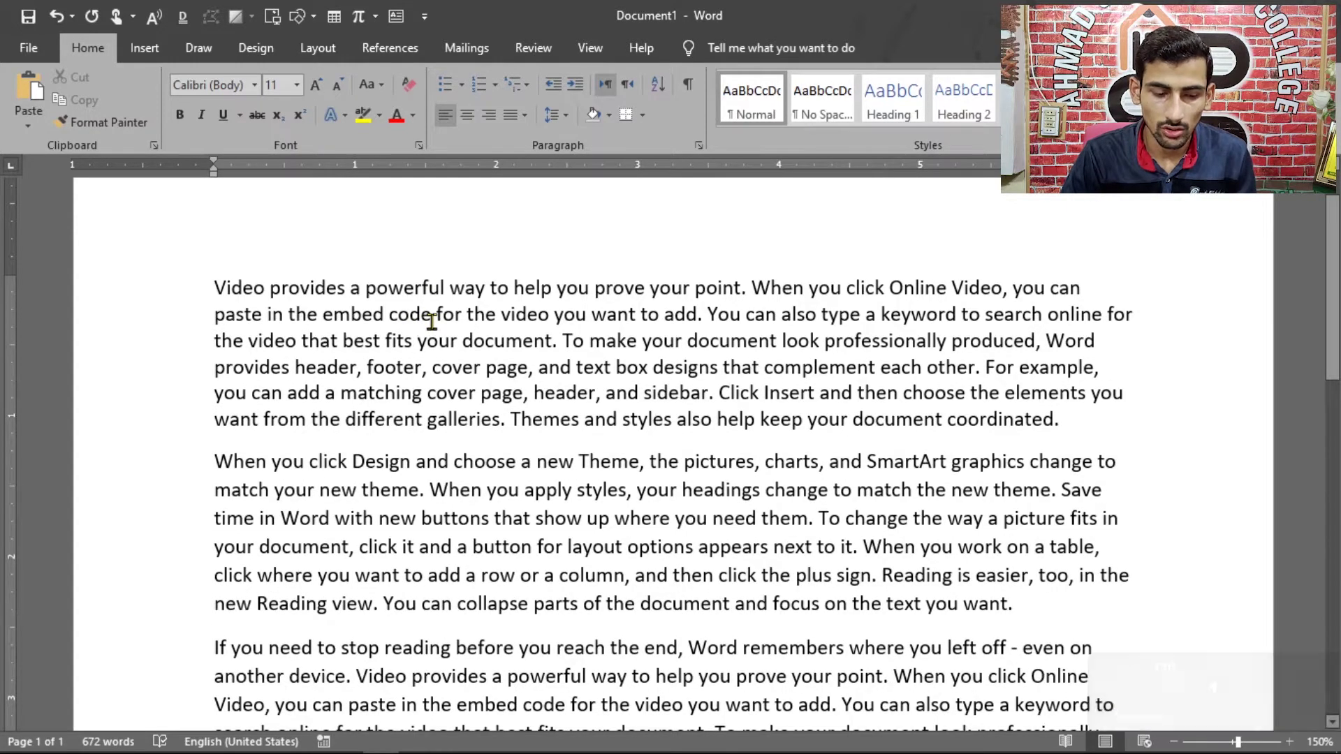
key("ctrl+2")
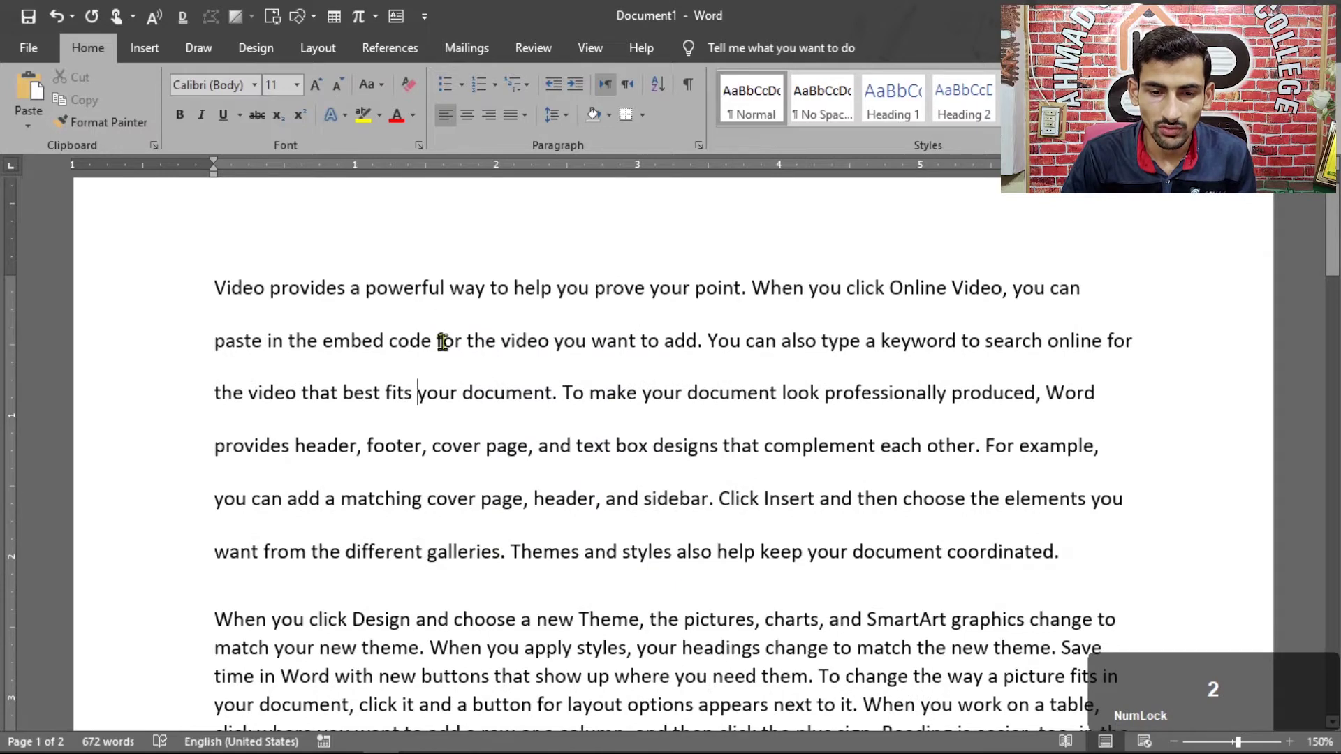
left_click(566, 119)
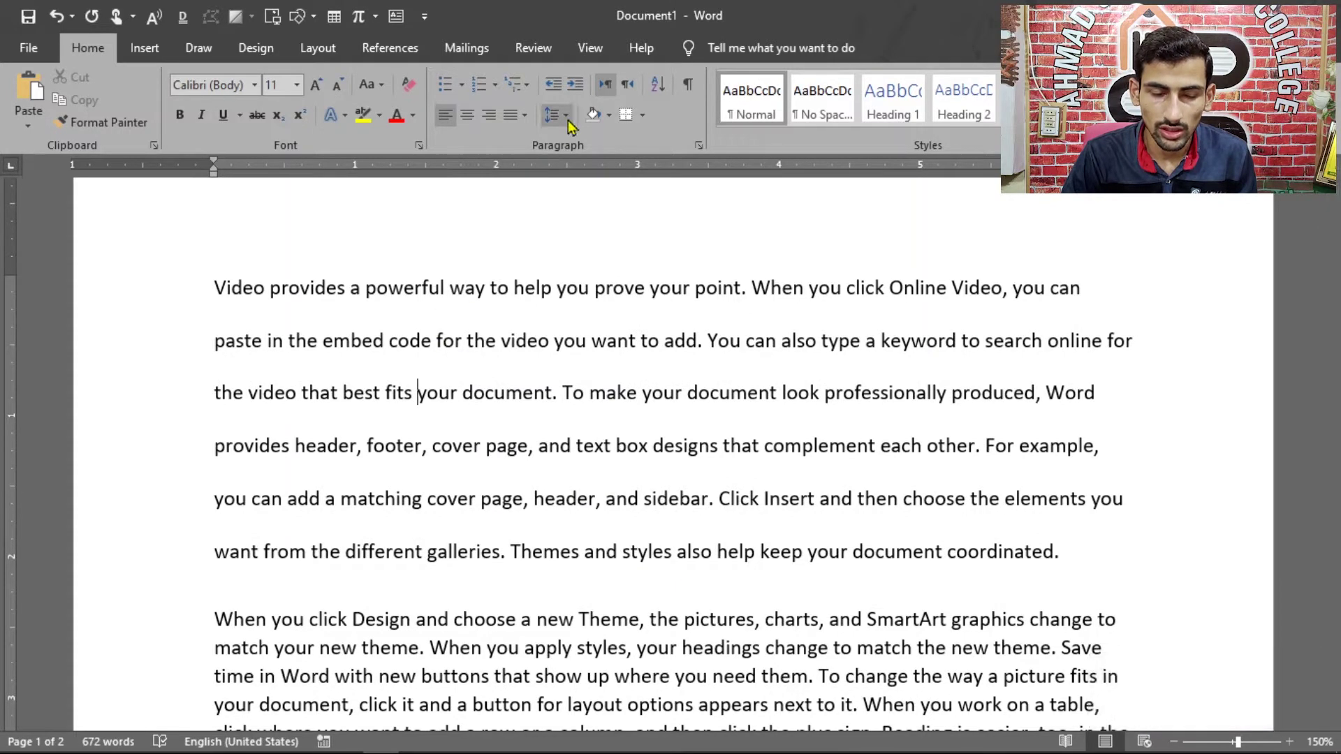
left_click(429, 363)
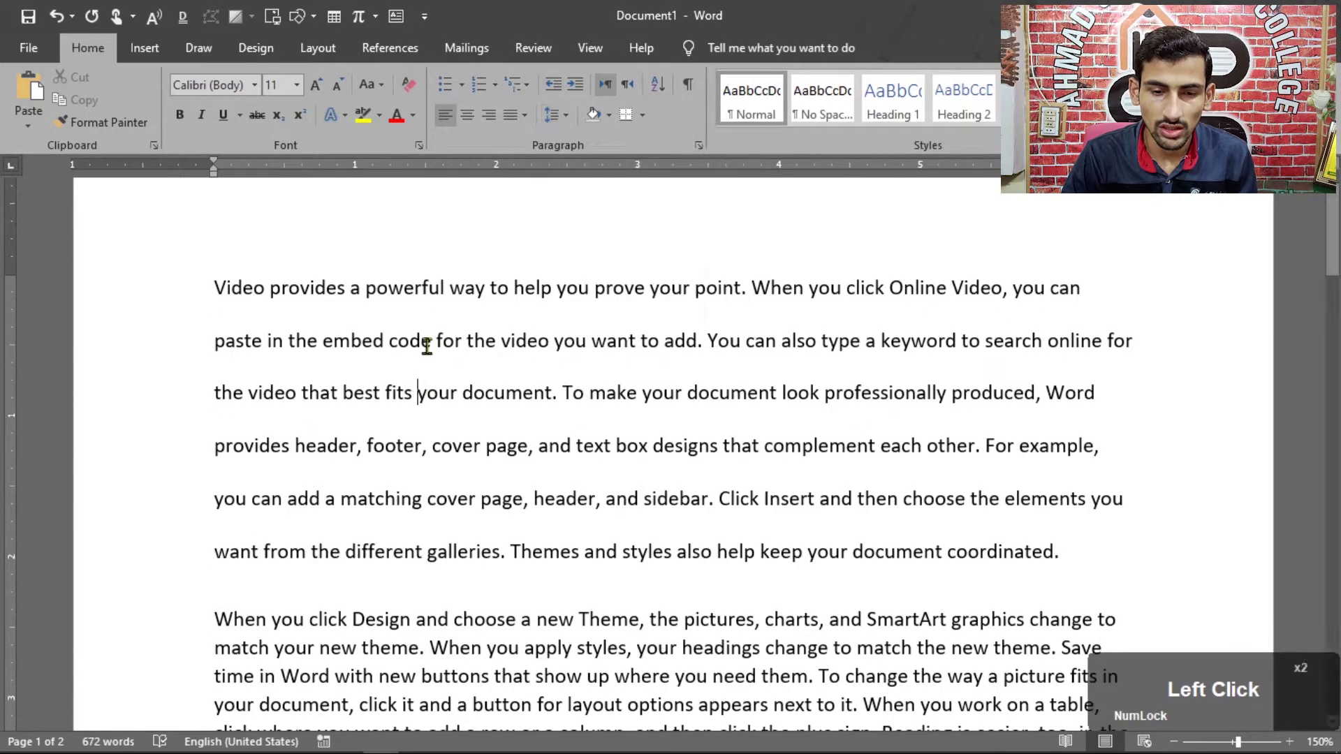
key("ctrl+5")
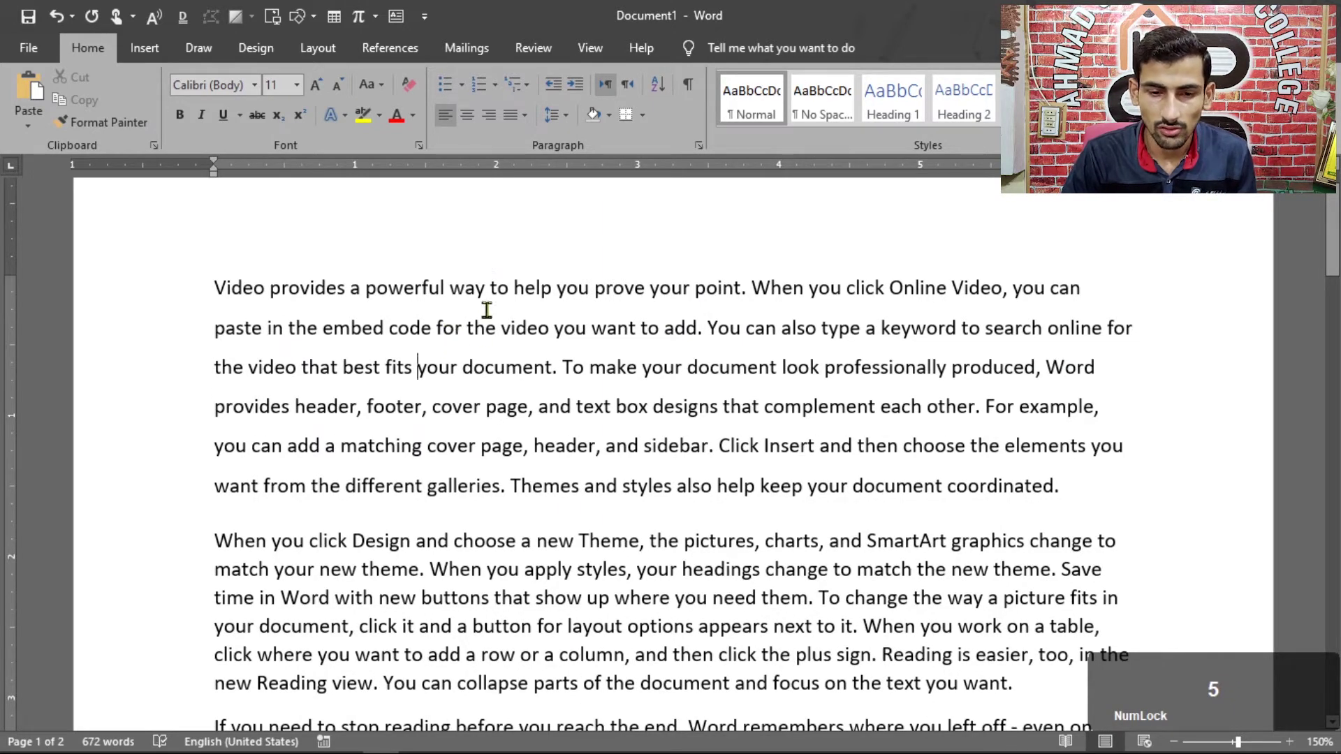
Set the first paragraph's line spacing to Multiple at 3.5 through the line spacing options
scroll(485, 314, "up", 1)
left_click(568, 116)
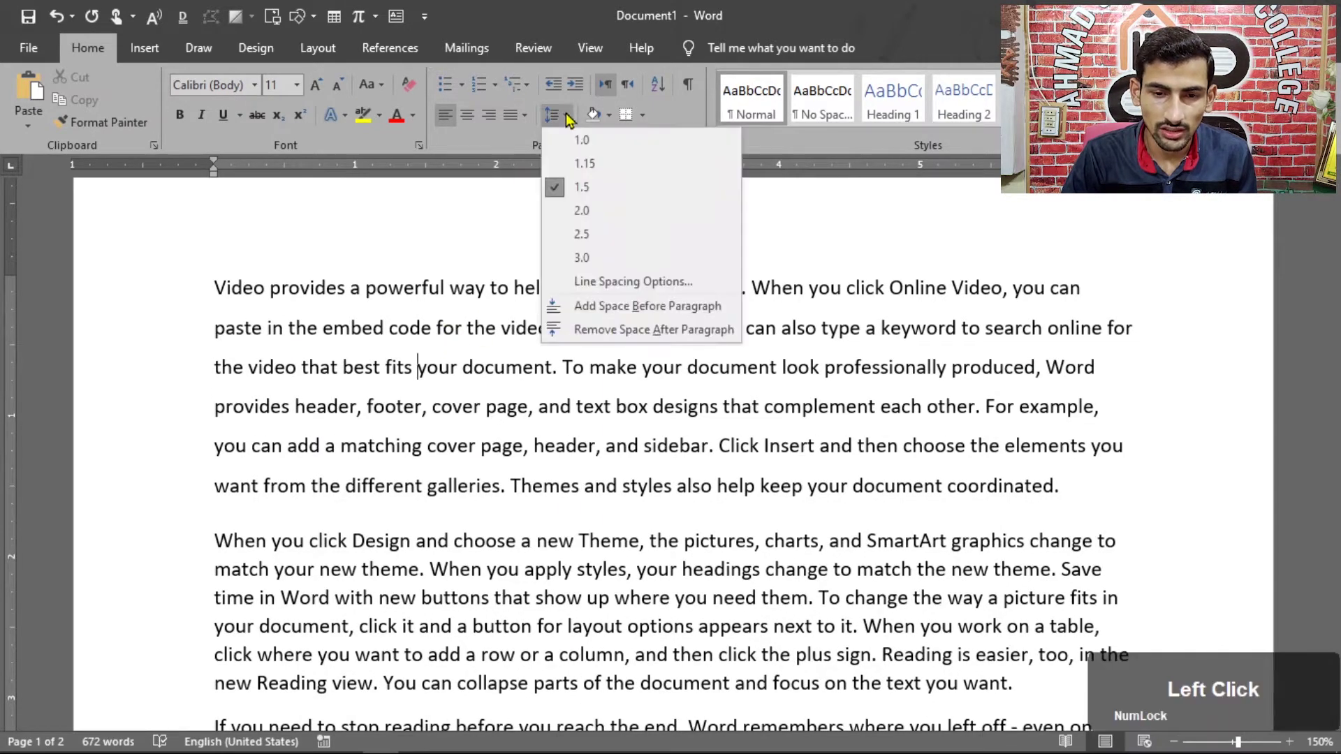
left_click(584, 282)
left_click_drag(787, 218, 856, 214)
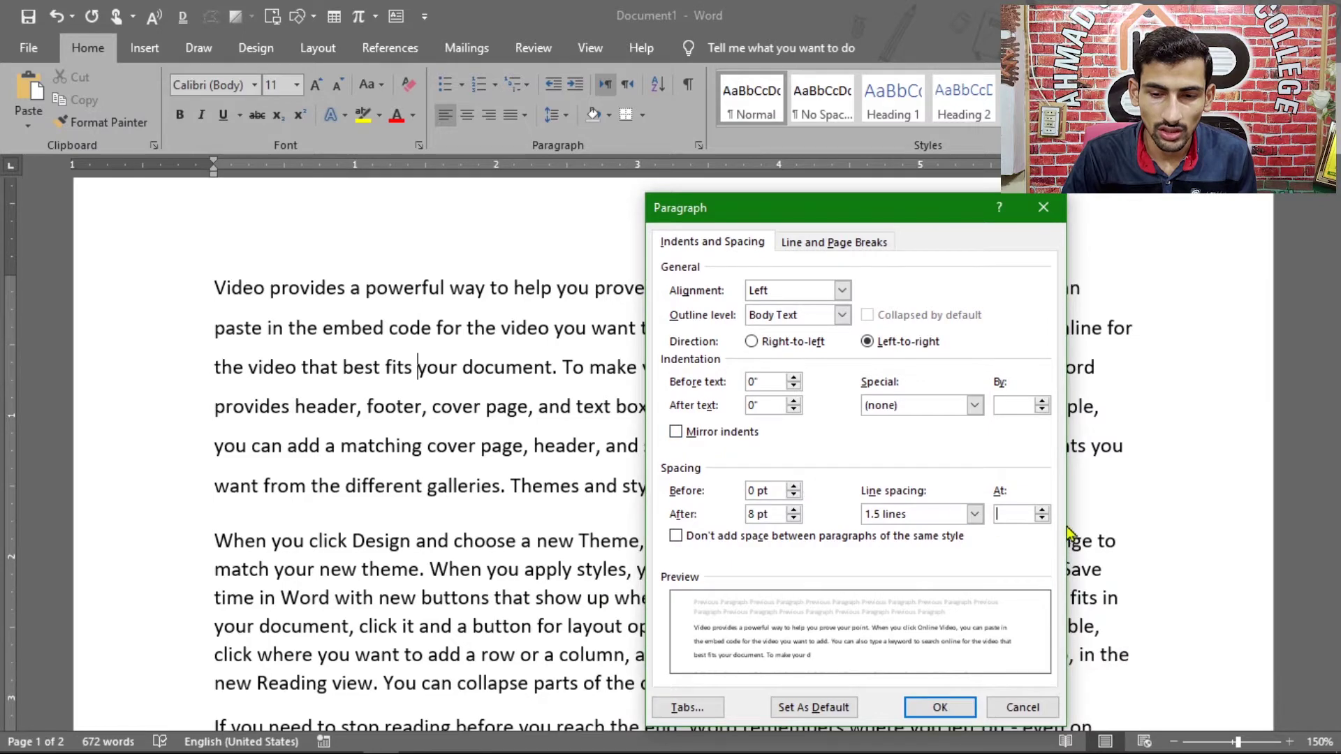
left_click(1021, 513)
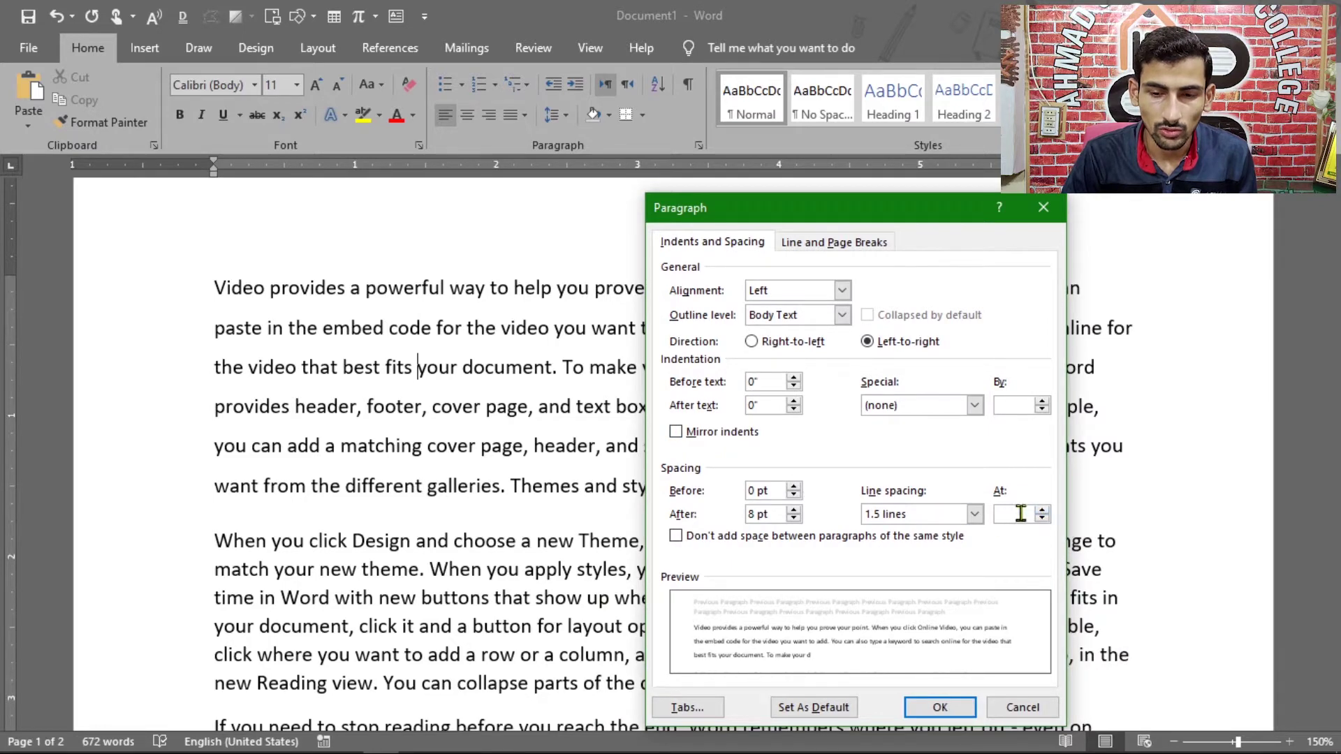
left_click(1041, 511)
left_click(1041, 510)
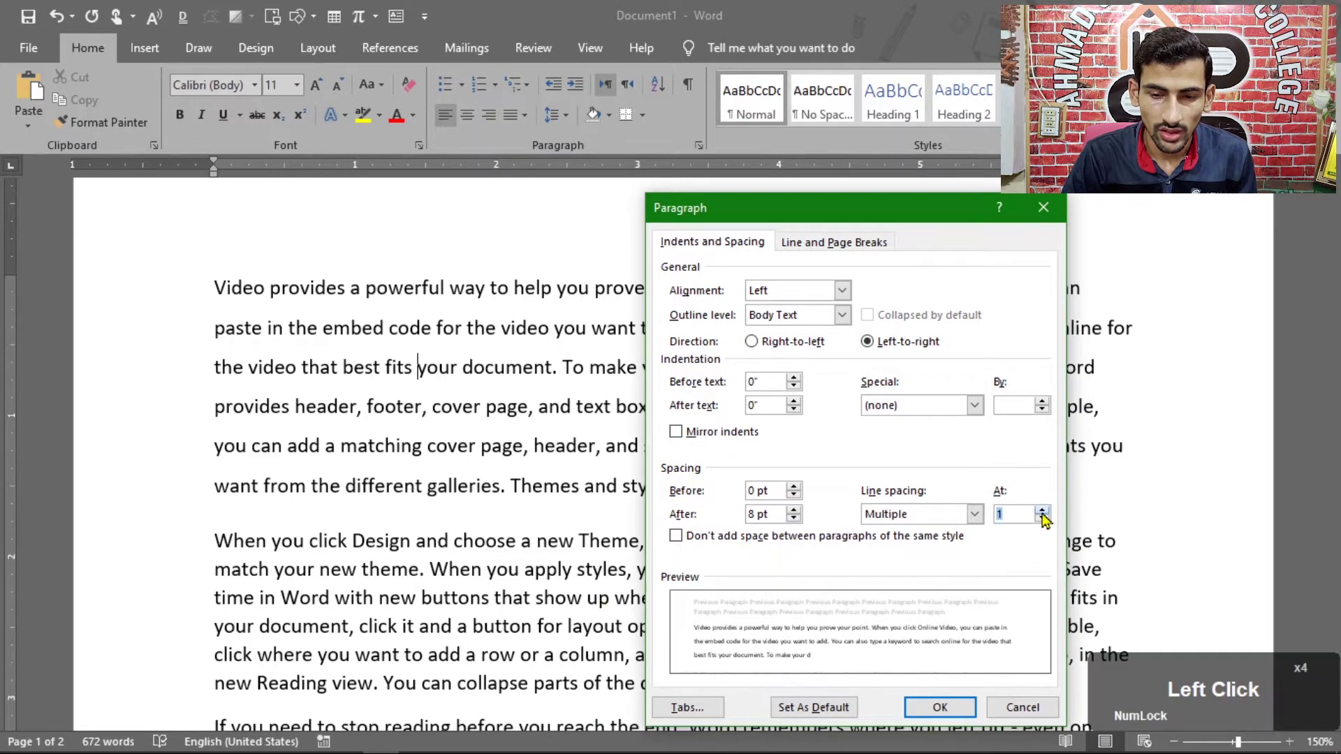
left_click(1041, 510)
left_click(1041, 510)
left_click(1041, 511)
left_click(1041, 510)
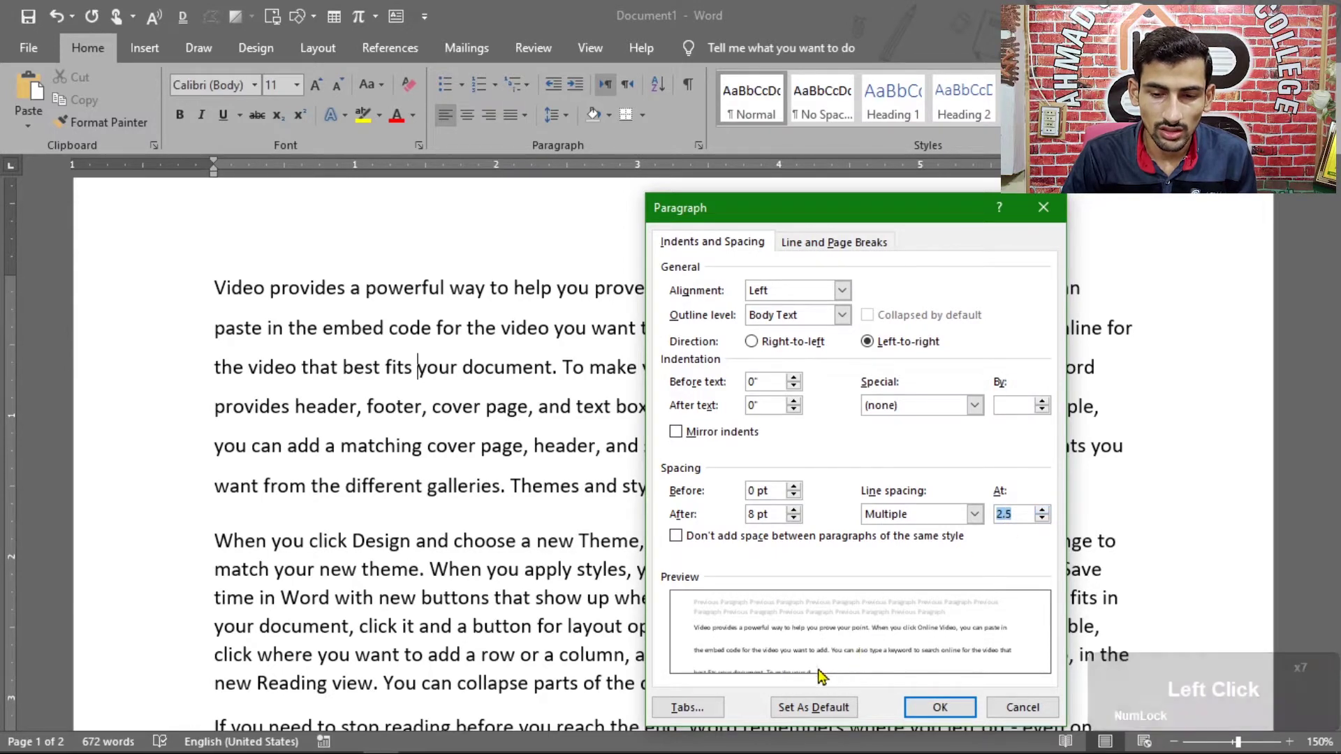
left_click(1042, 521)
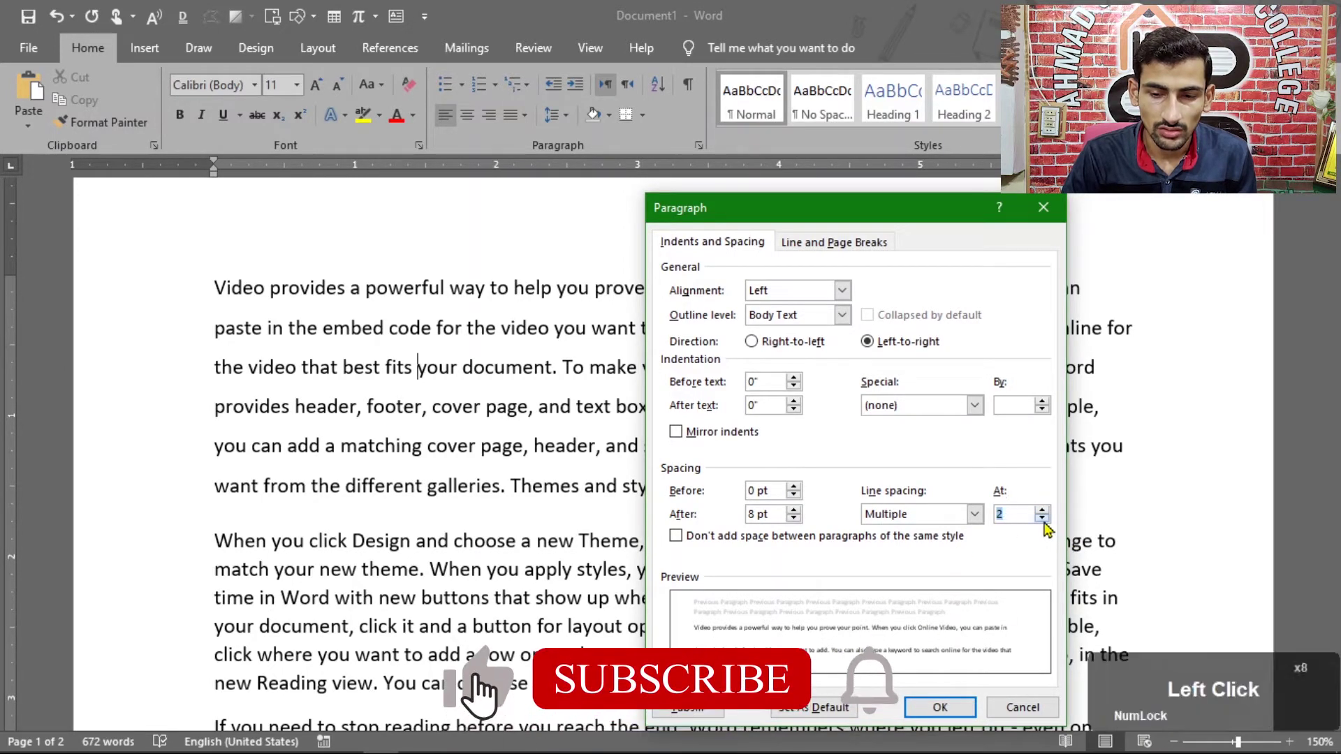
left_click(1042, 511)
left_click(1042, 511)
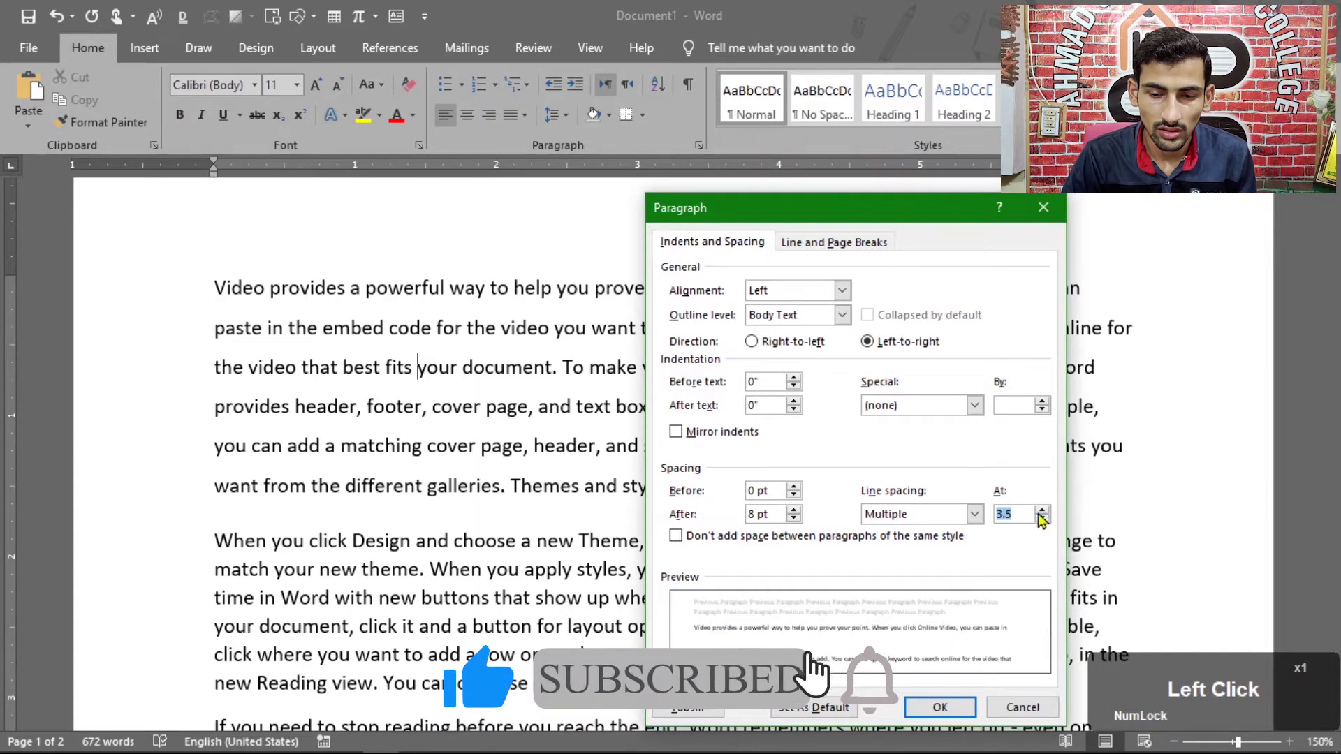
left_click(1043, 511)
left_click_drag(1026, 515, 999, 515)
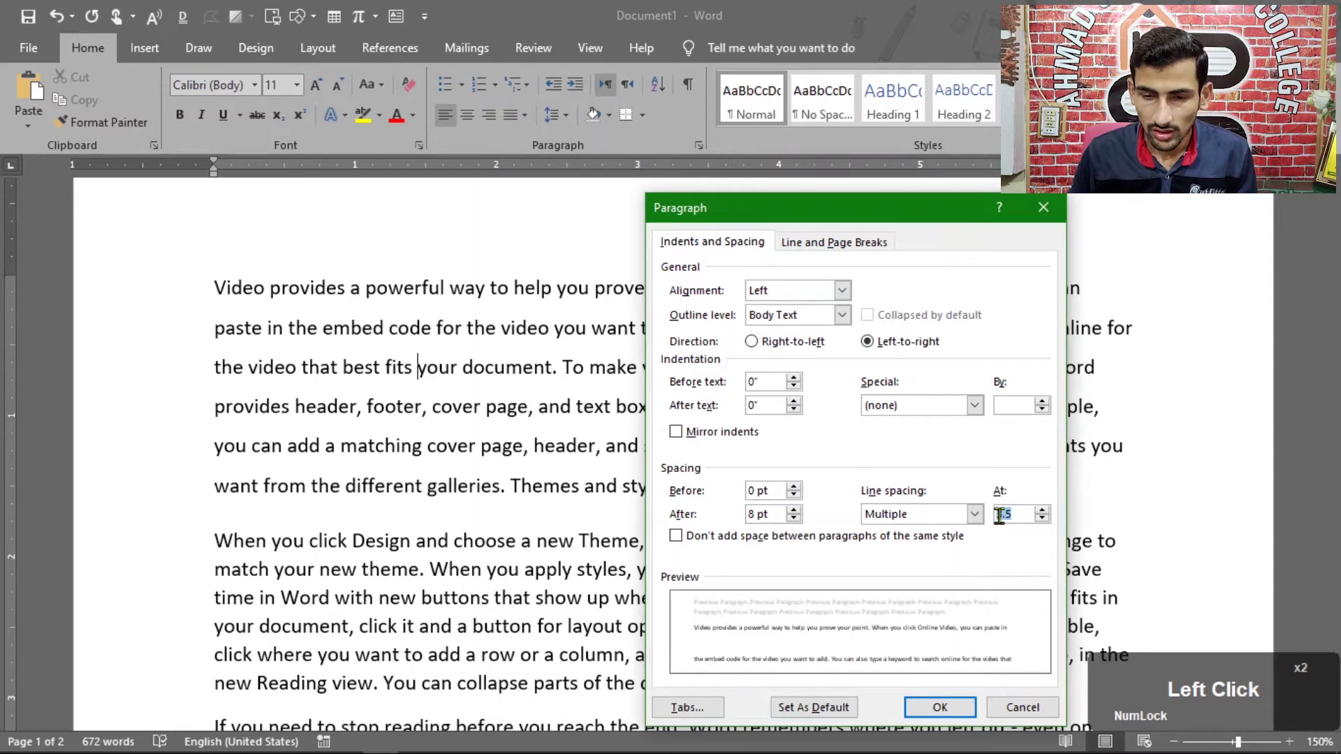
left_click(940, 707)
Remove the space after the paragraph beginning "If you need to stop reading"
scroll(417, 396, "down", 4)
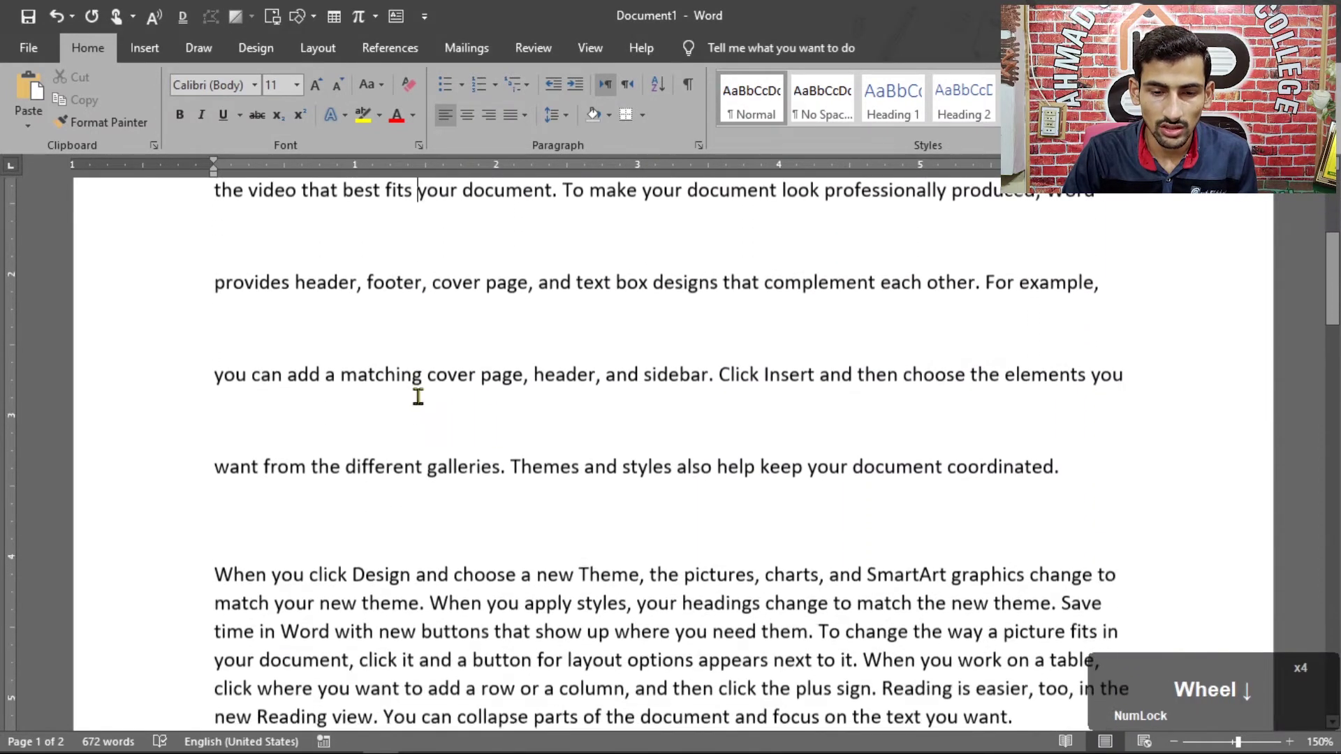
scroll(417, 396, "up", 4)
scroll(454, 409, "down", 1)
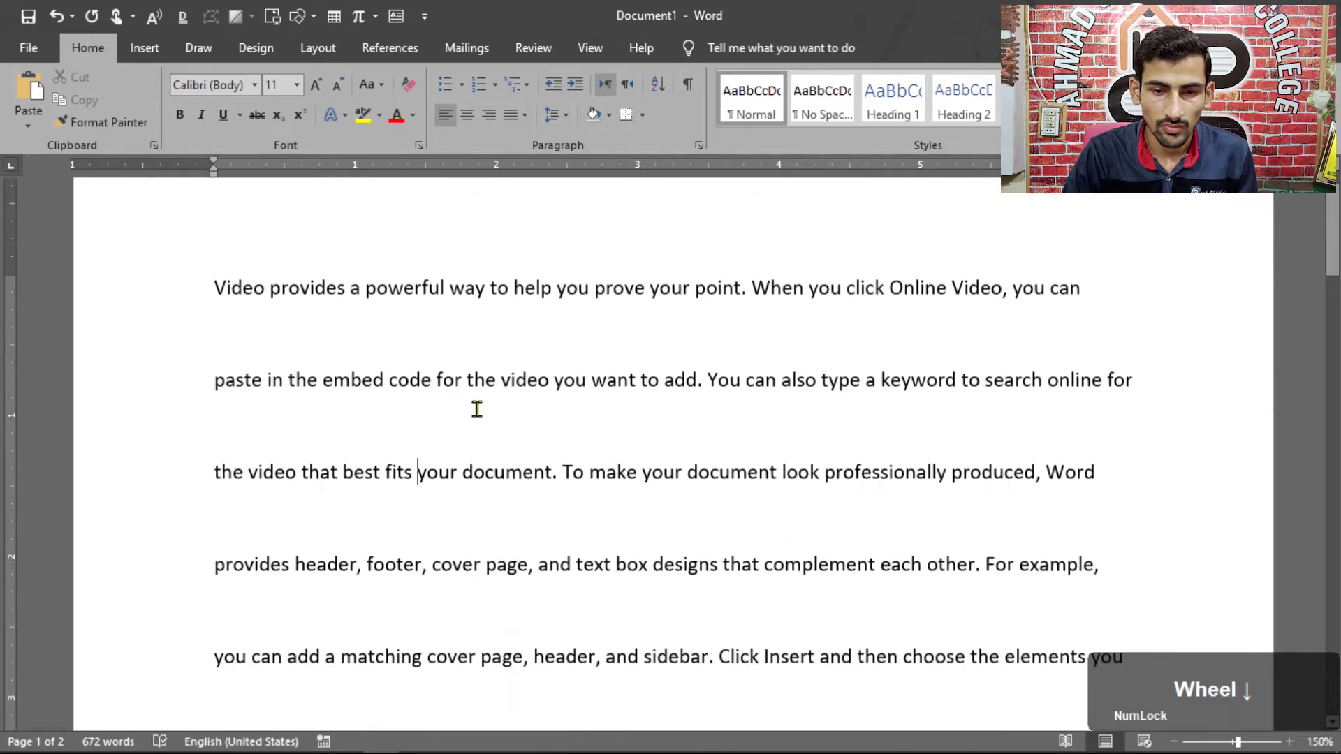
scroll(476, 409, "down", 5)
scroll(482, 409, "up", 2)
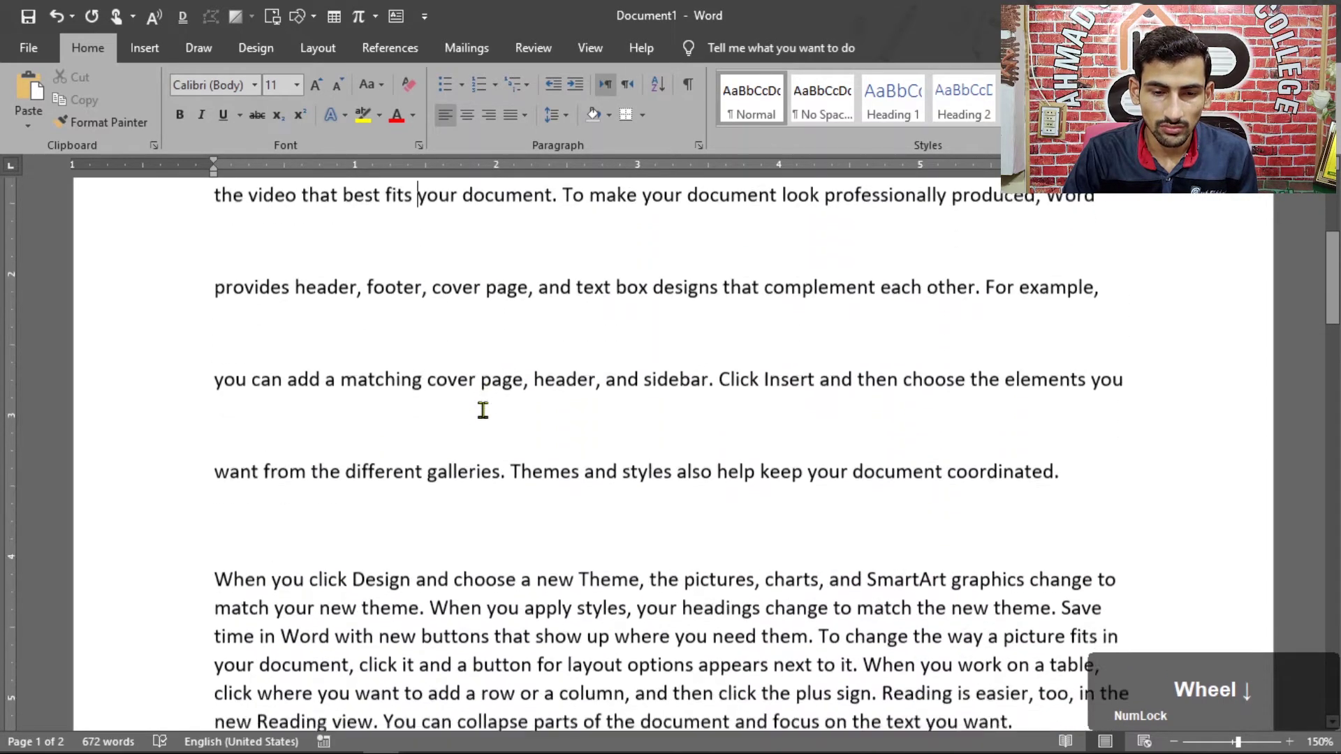
scroll(482, 409, "down", 5)
left_click(802, 417)
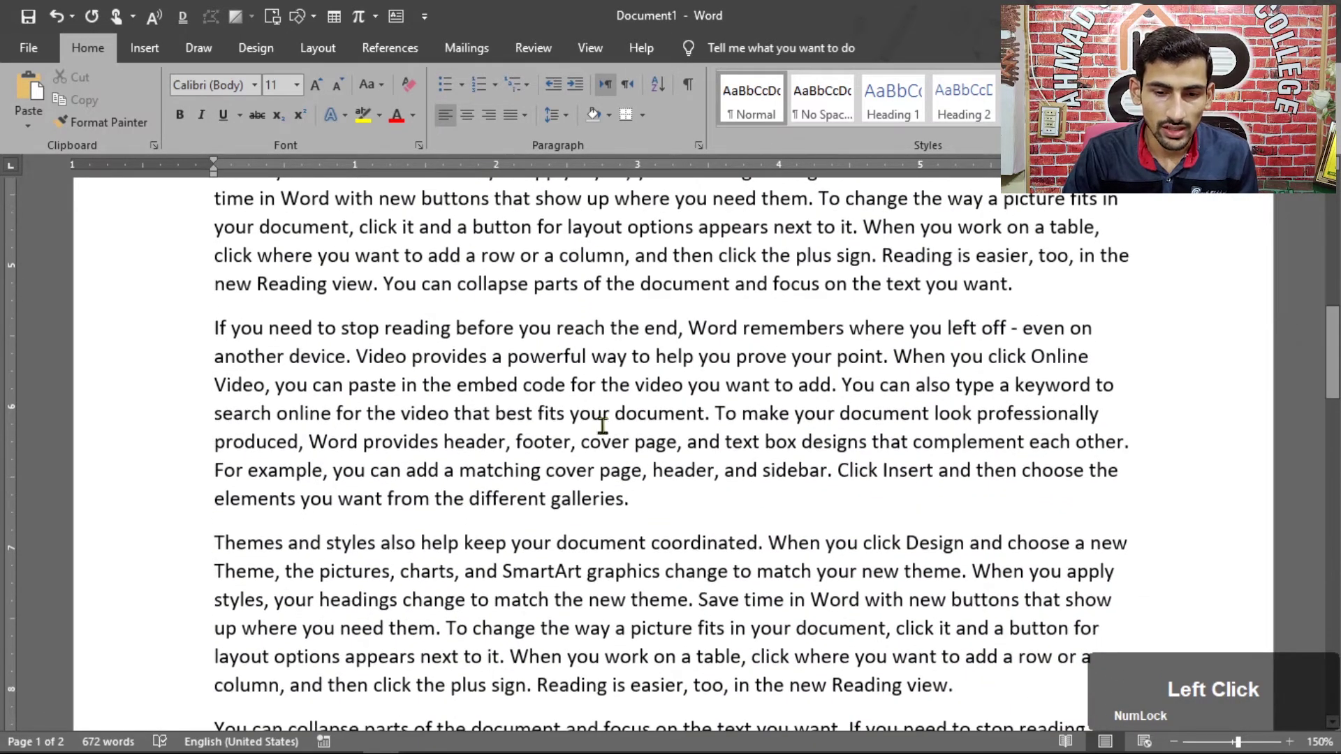
left_click(270, 337)
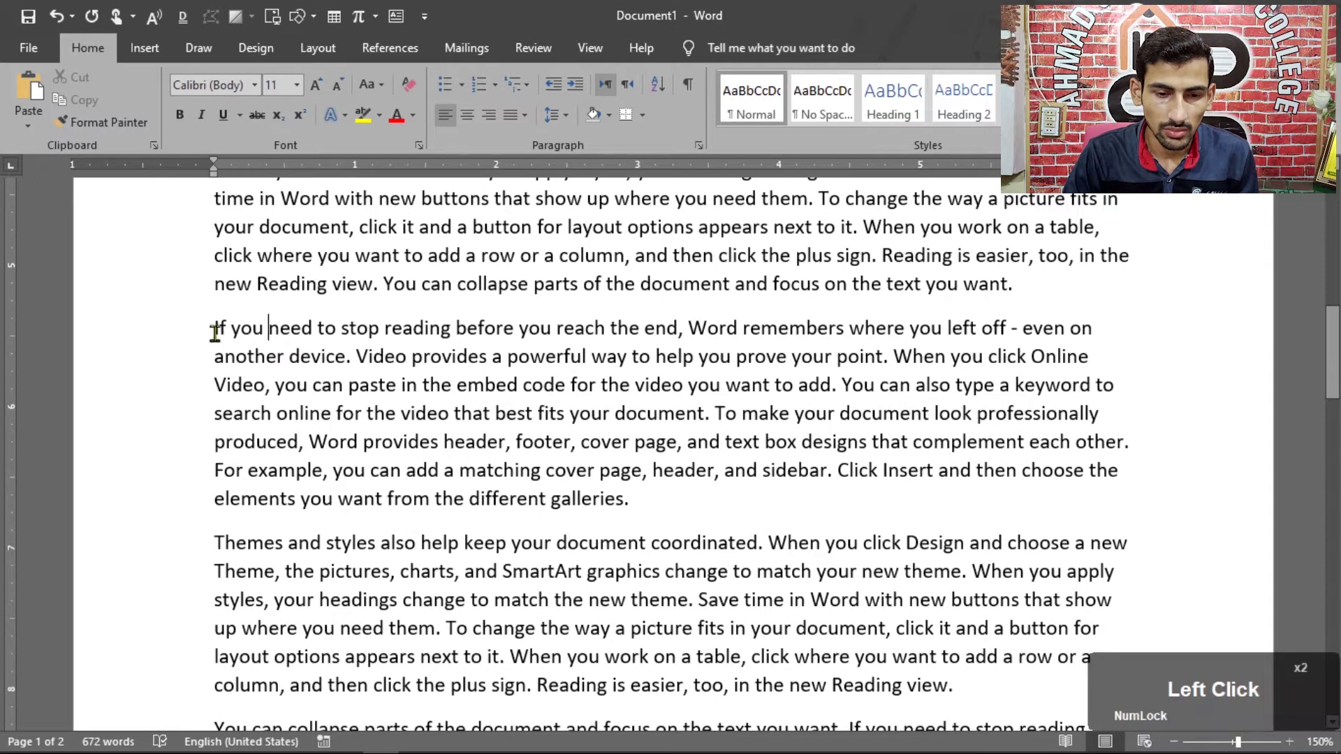
left_click(261, 283)
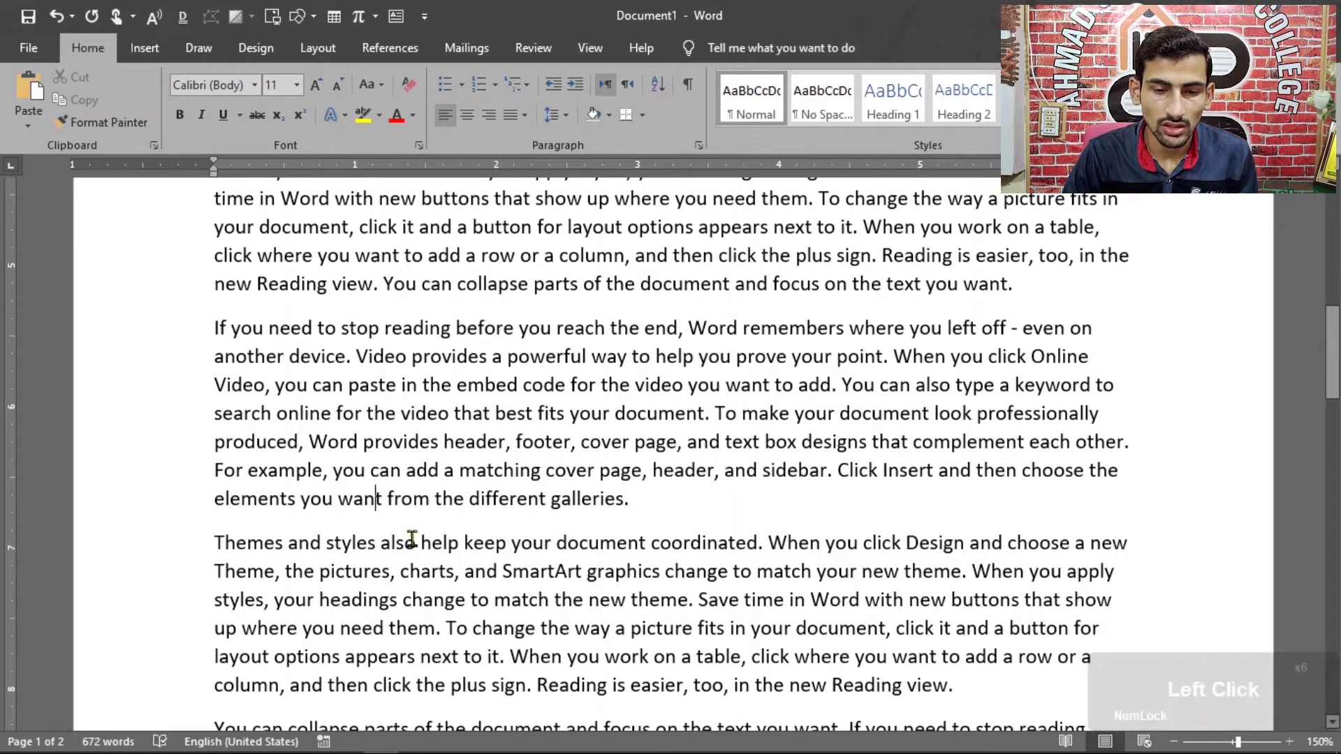
left_click(215, 339)
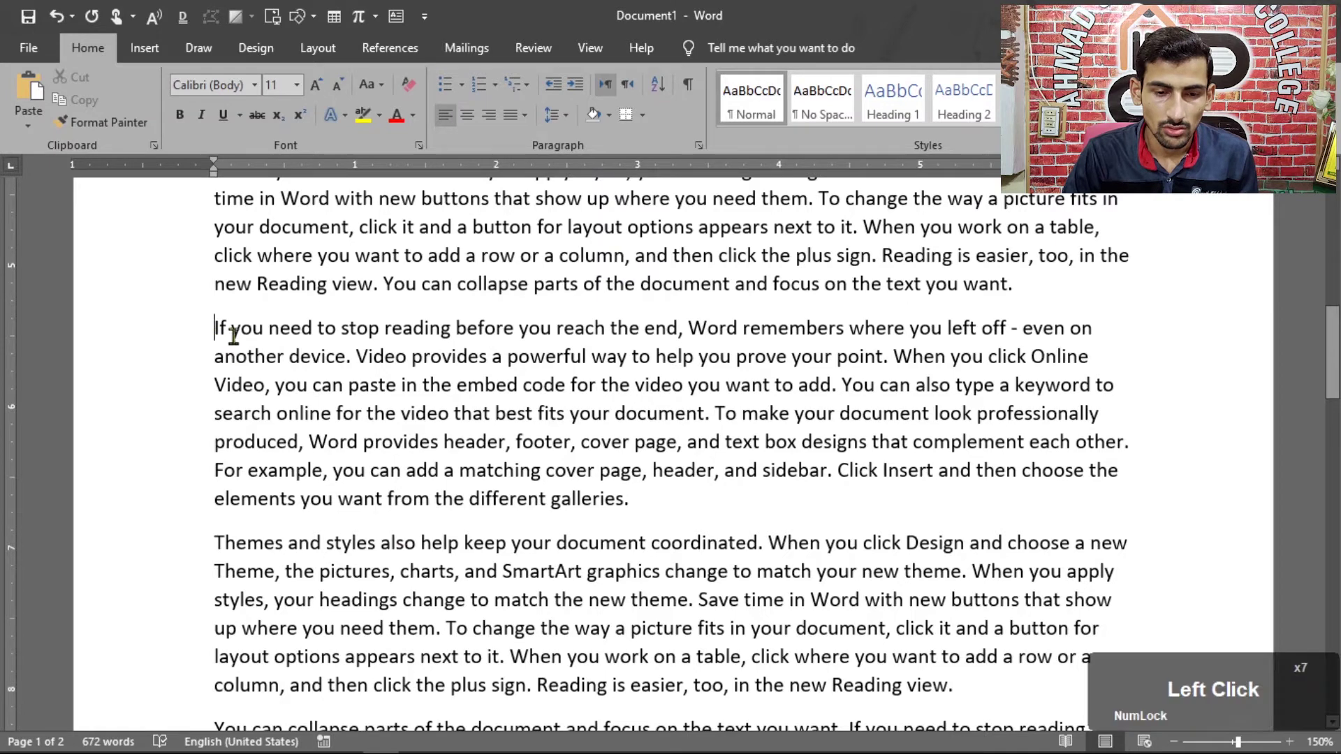
left_click(379, 334)
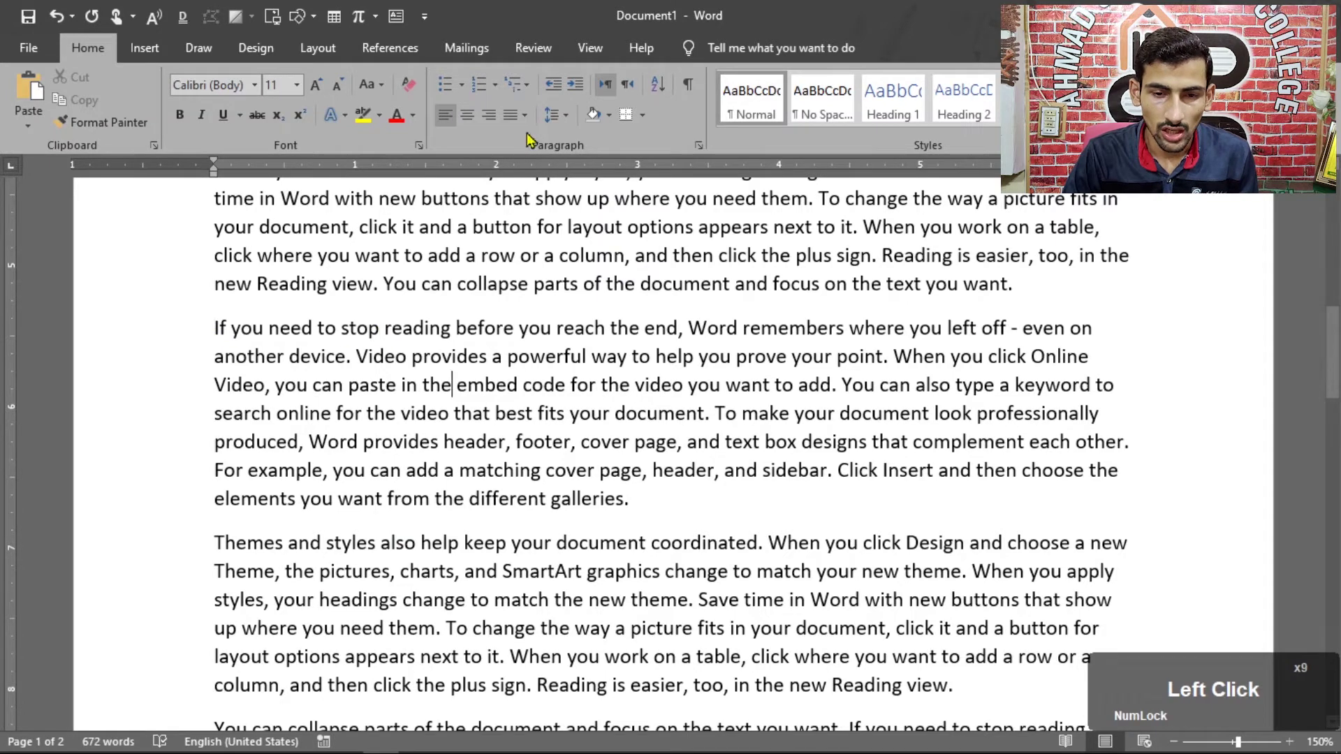
left_click(566, 117)
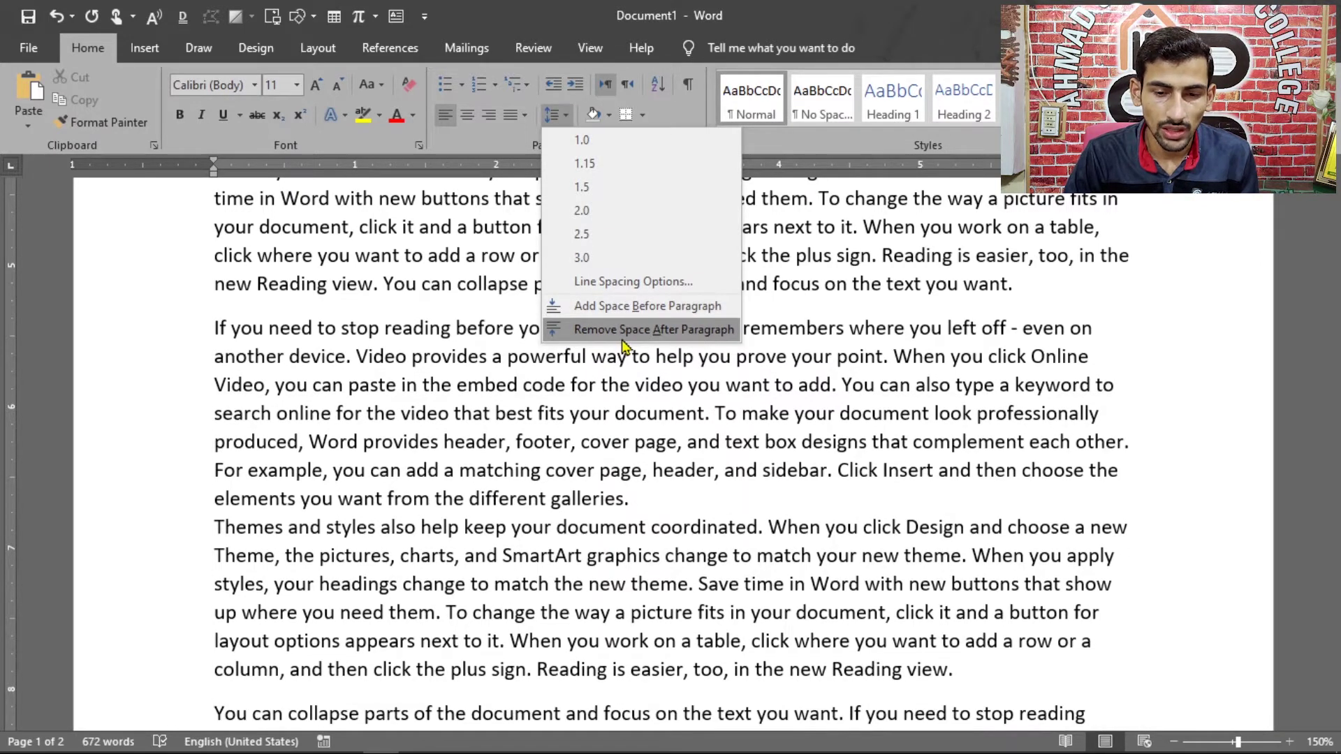
left_click(594, 331)
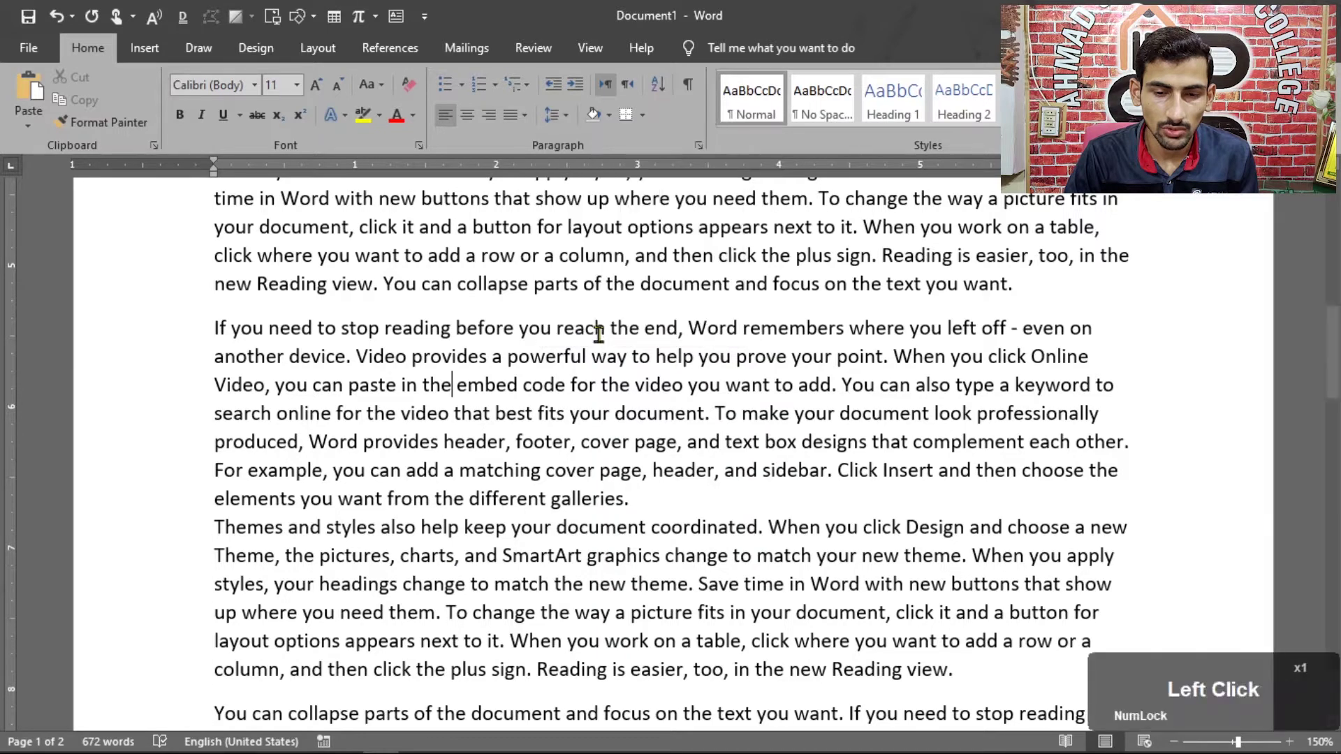
Add space back after the paragraph beginning "If you need to stop reading"
left_click(531, 501)
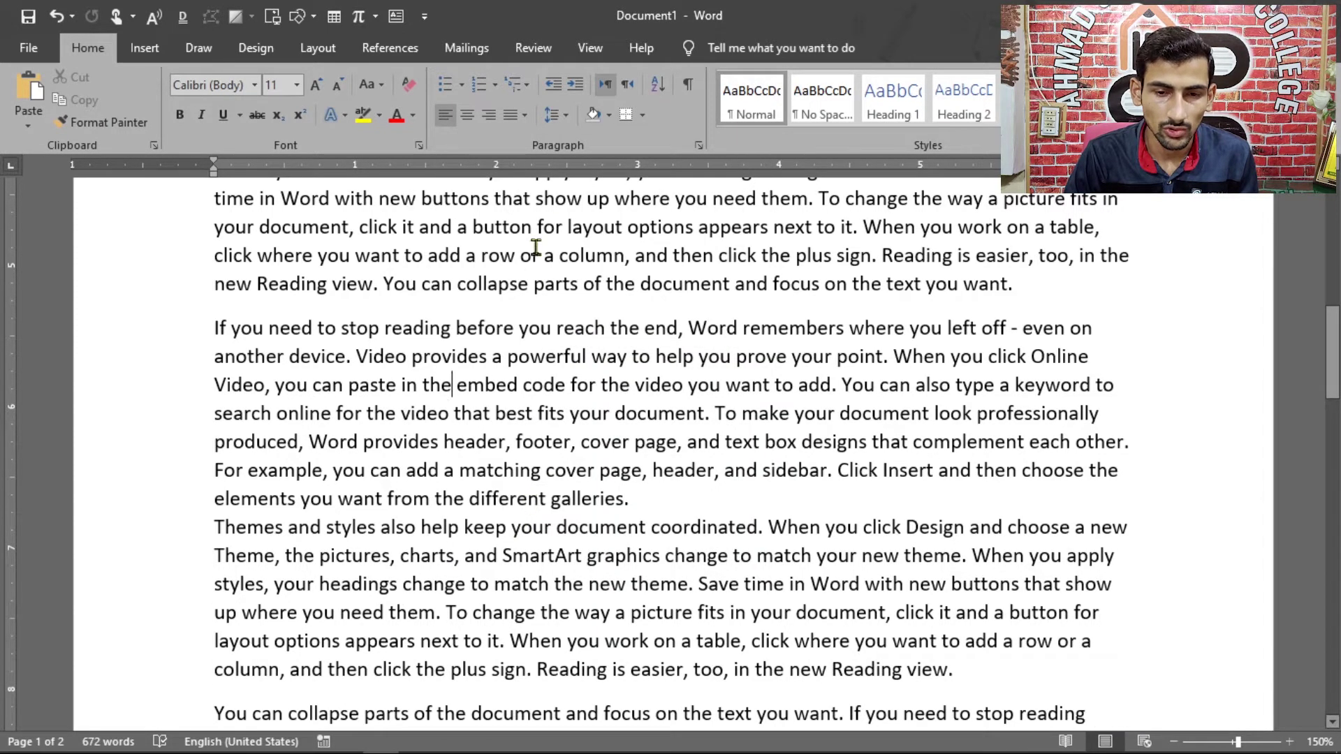
left_click(554, 114)
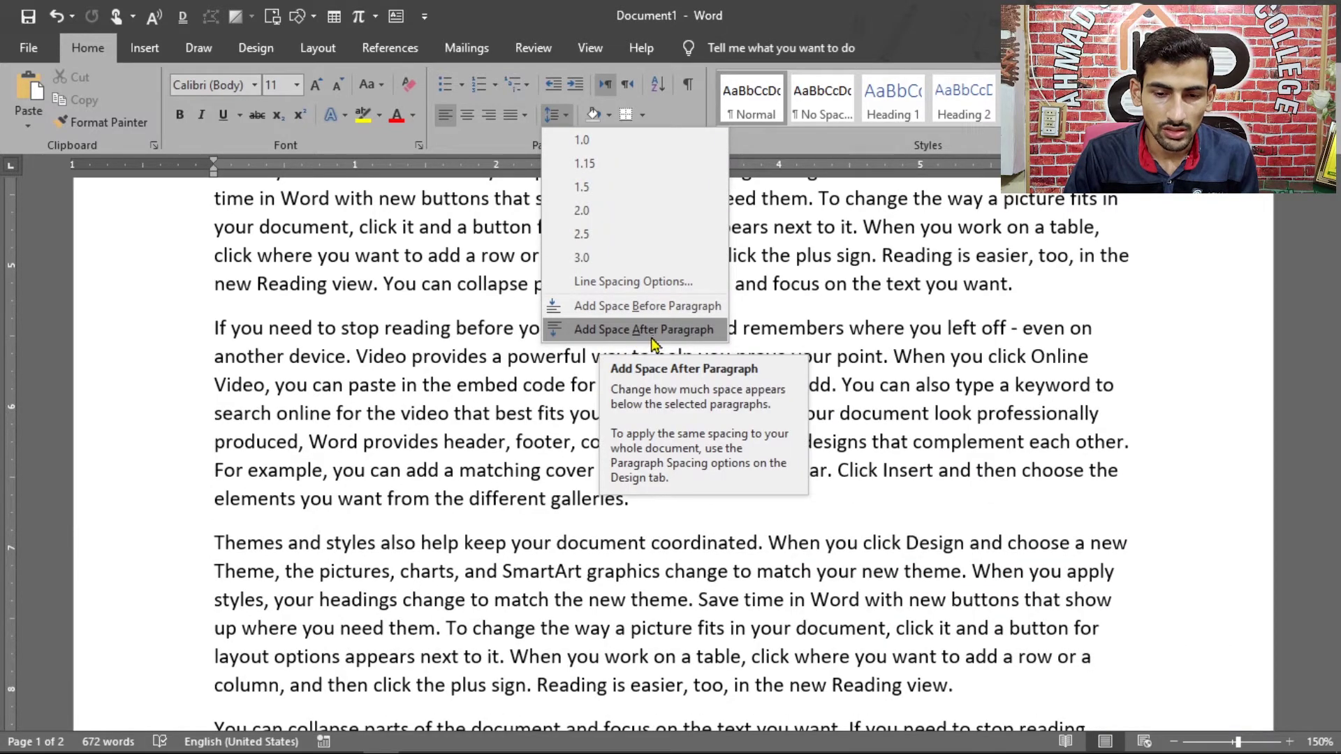
left_click(671, 335)
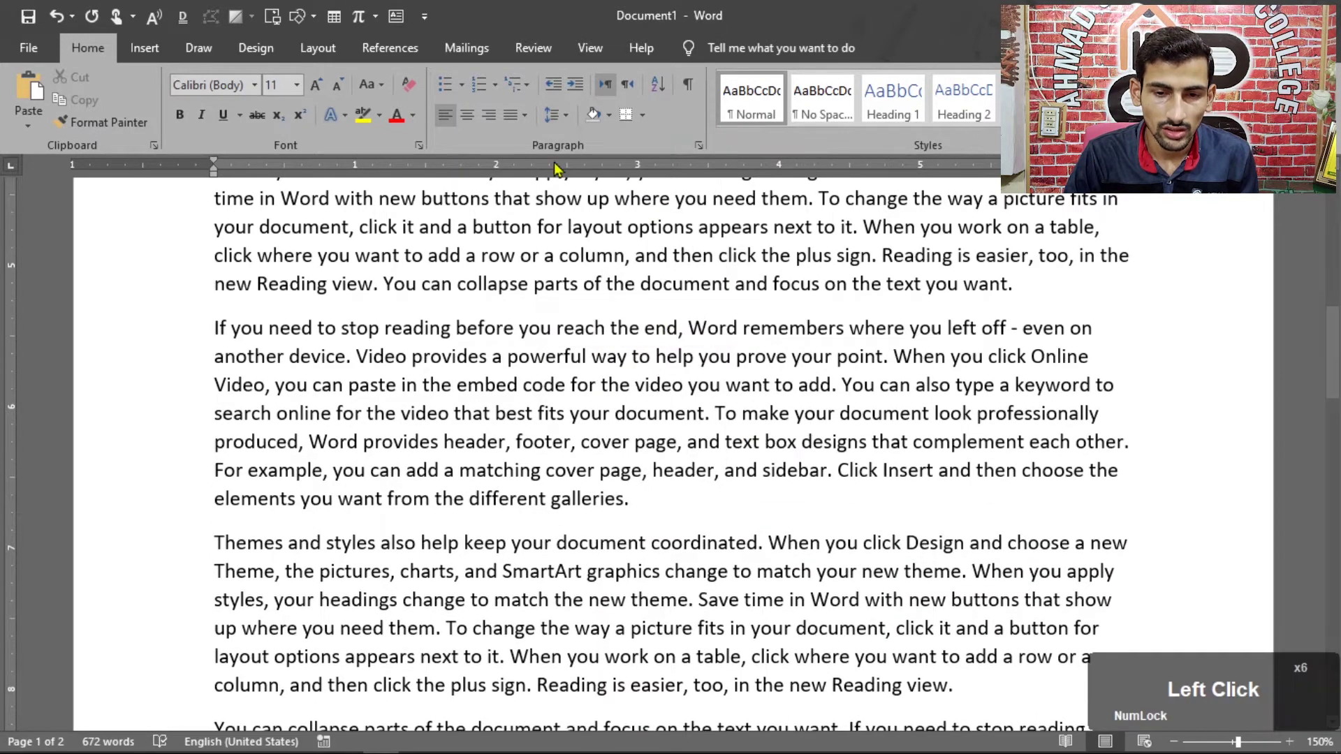
Add space before the paragraph beginning "If you need to stop reading" and before the one beginning "Themes and styles also help"
left_click(567, 116)
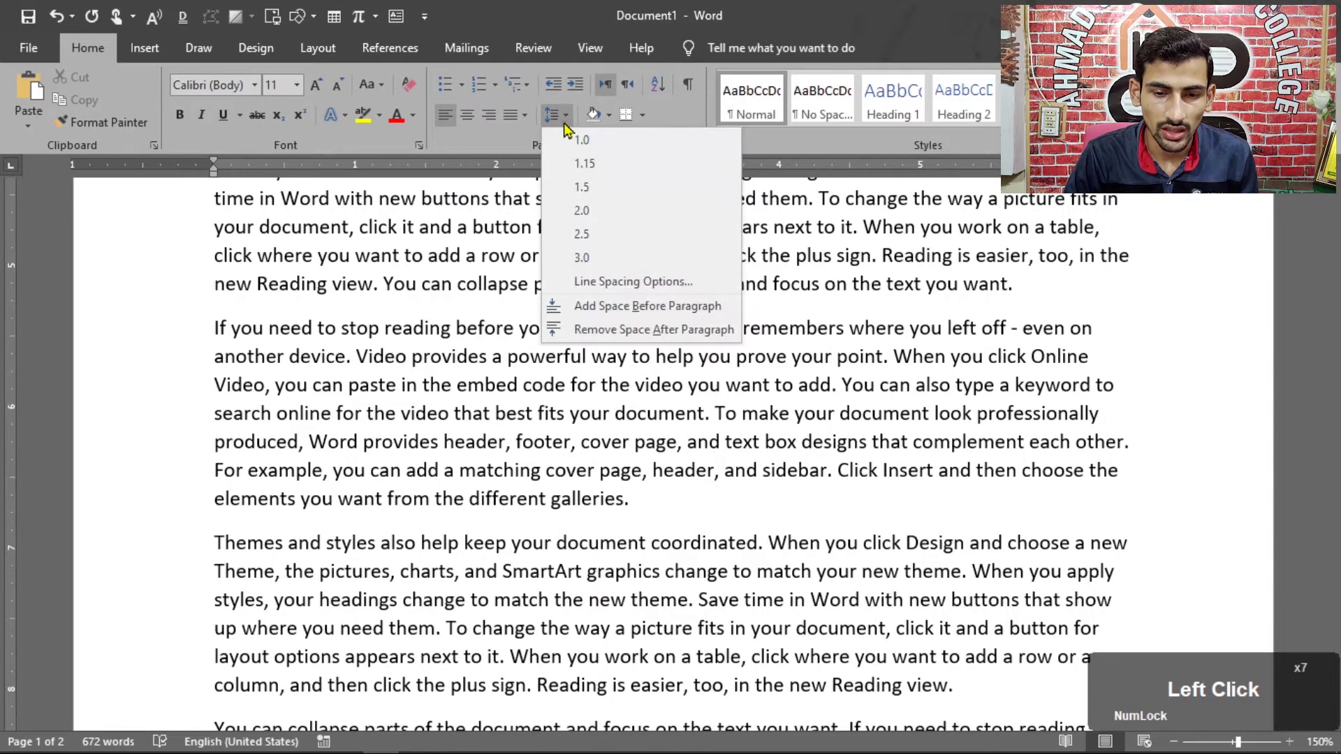
left_click(589, 314)
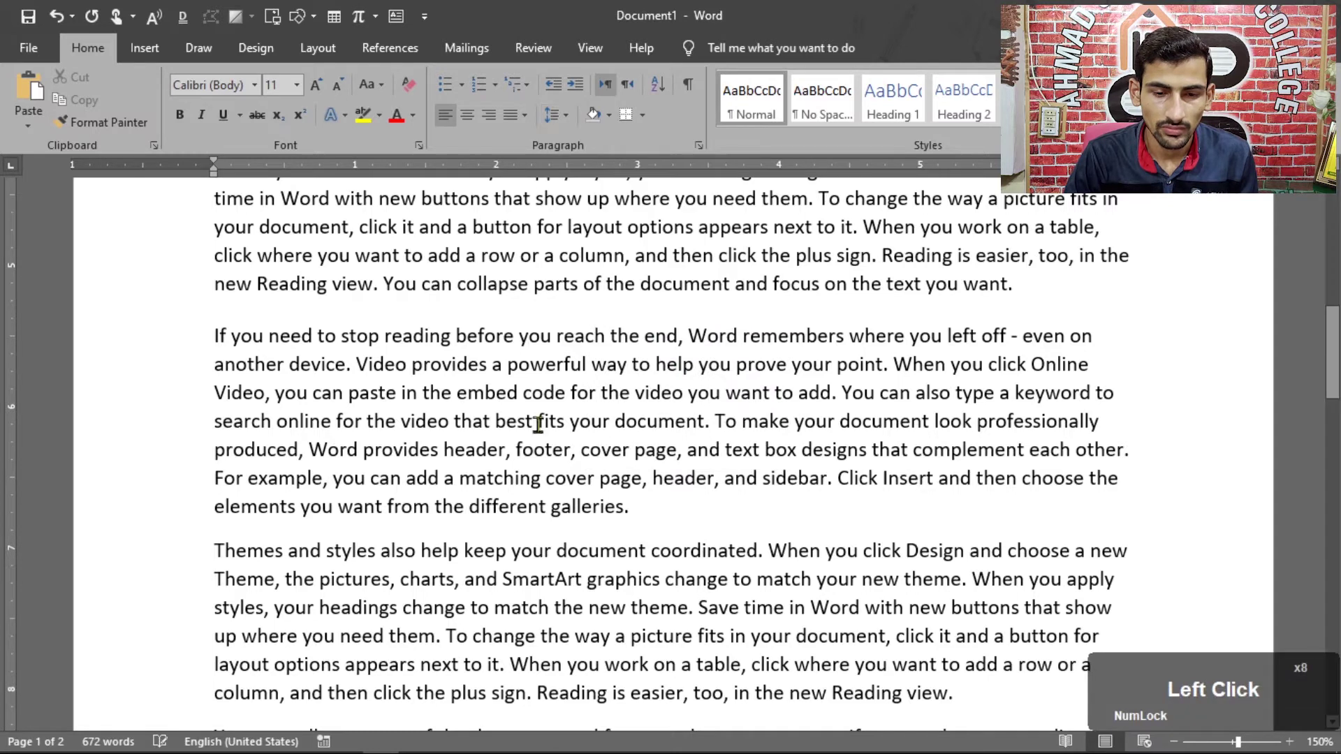
left_click(459, 550)
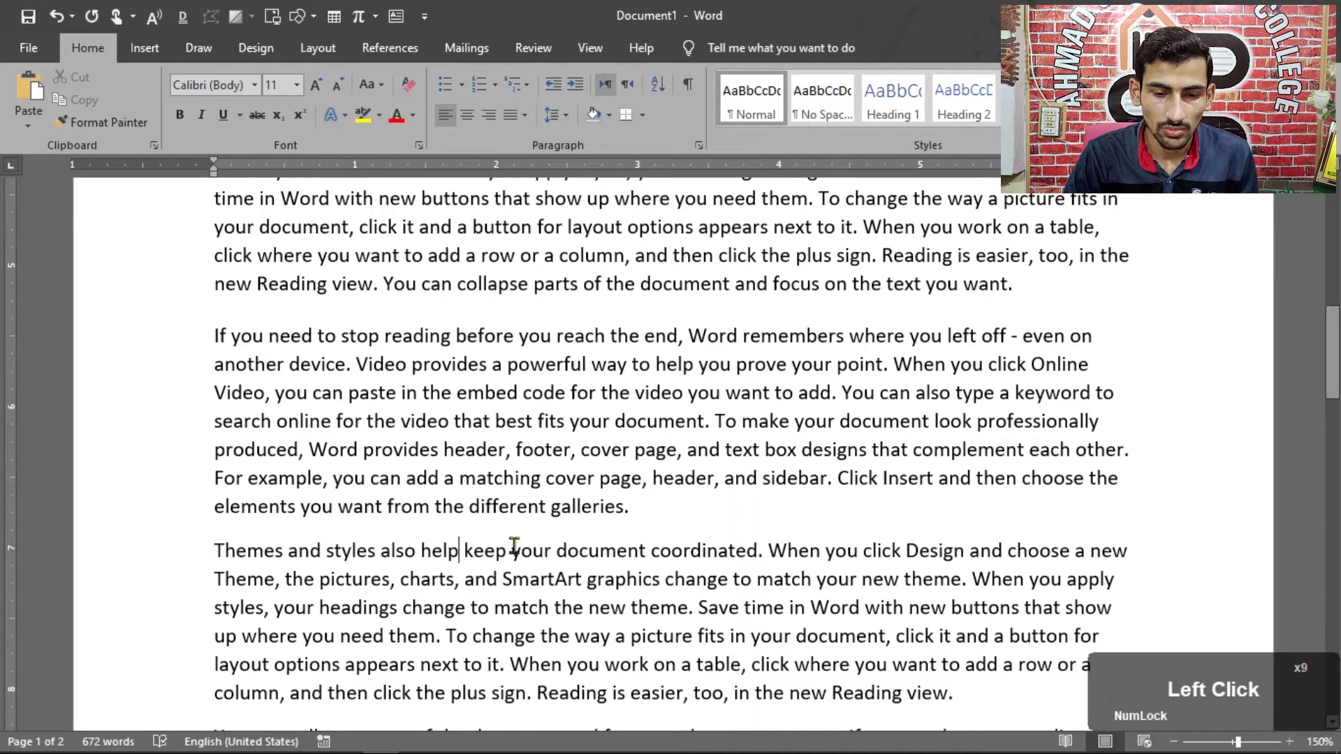
left_click(566, 116)
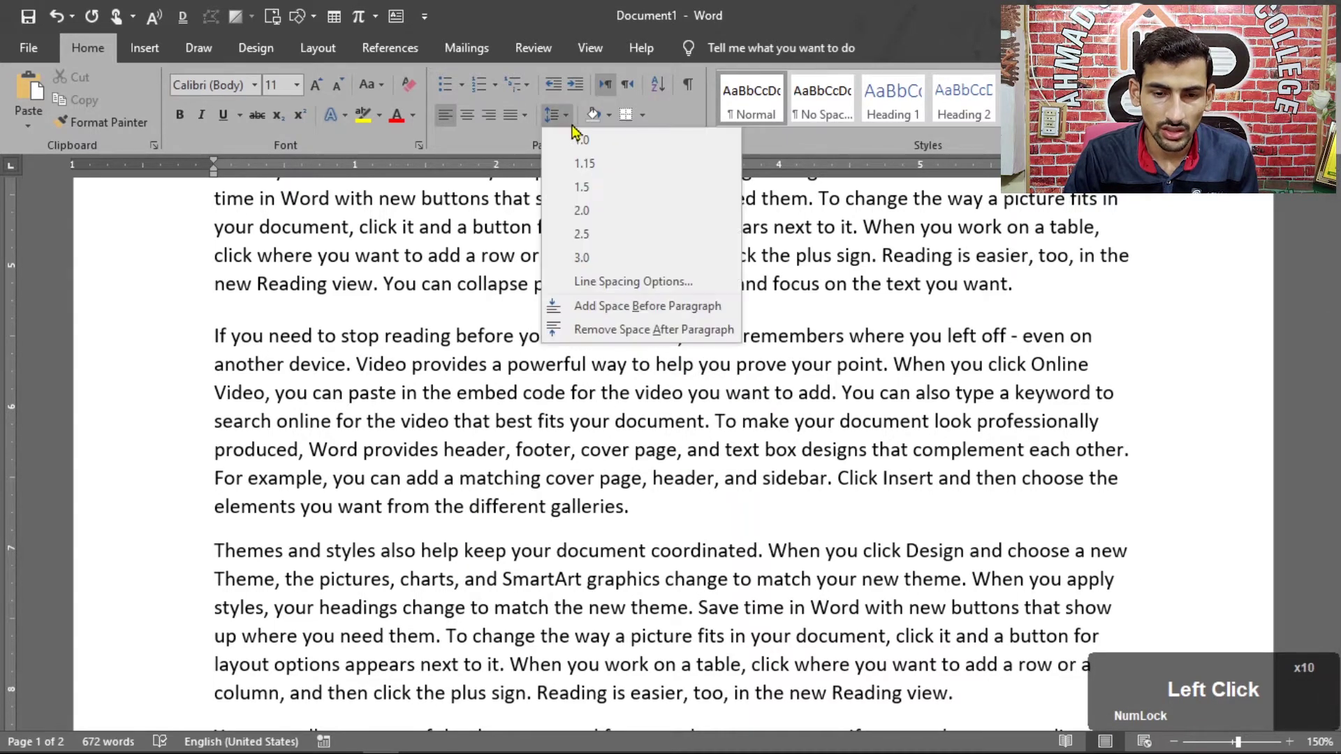
left_click(602, 305)
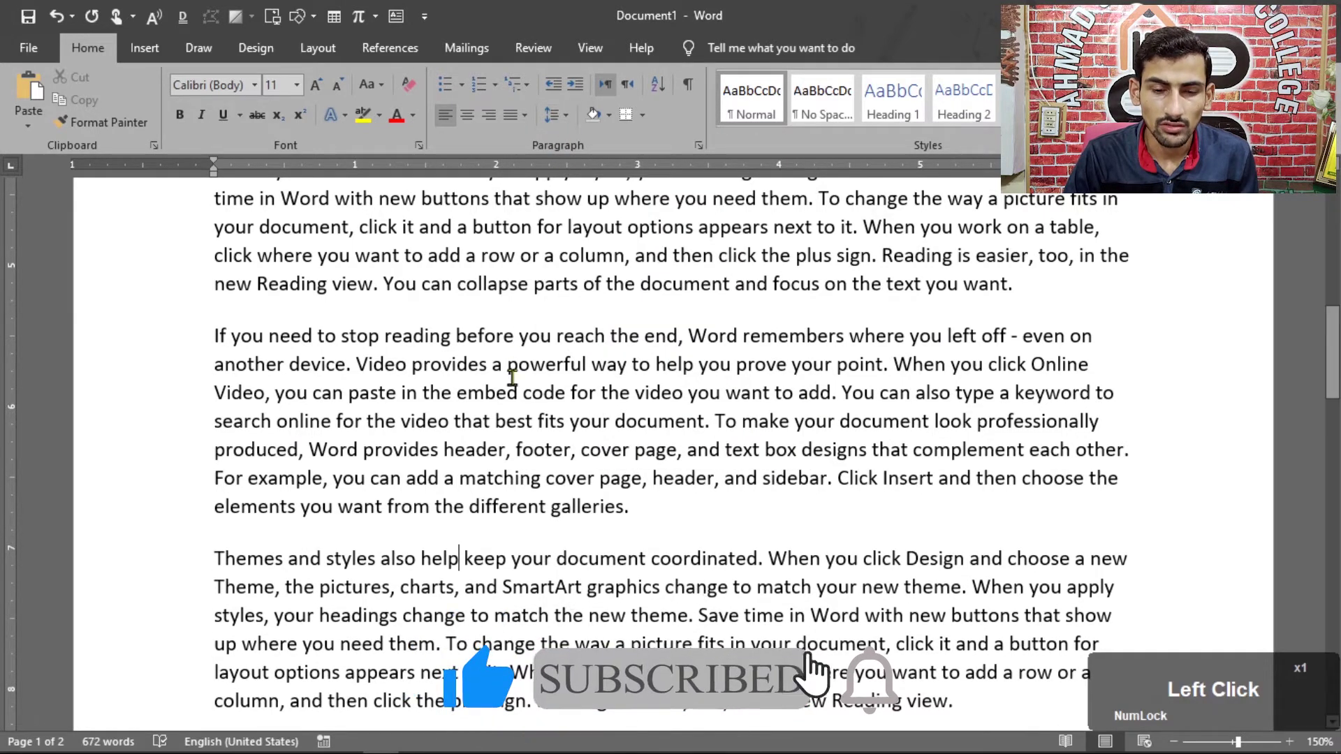
Set the spacing of the paragraph beginning "If you need to stop reading" to 48 pt before and 42 pt after
left_click(509, 374)
left_click(566, 120)
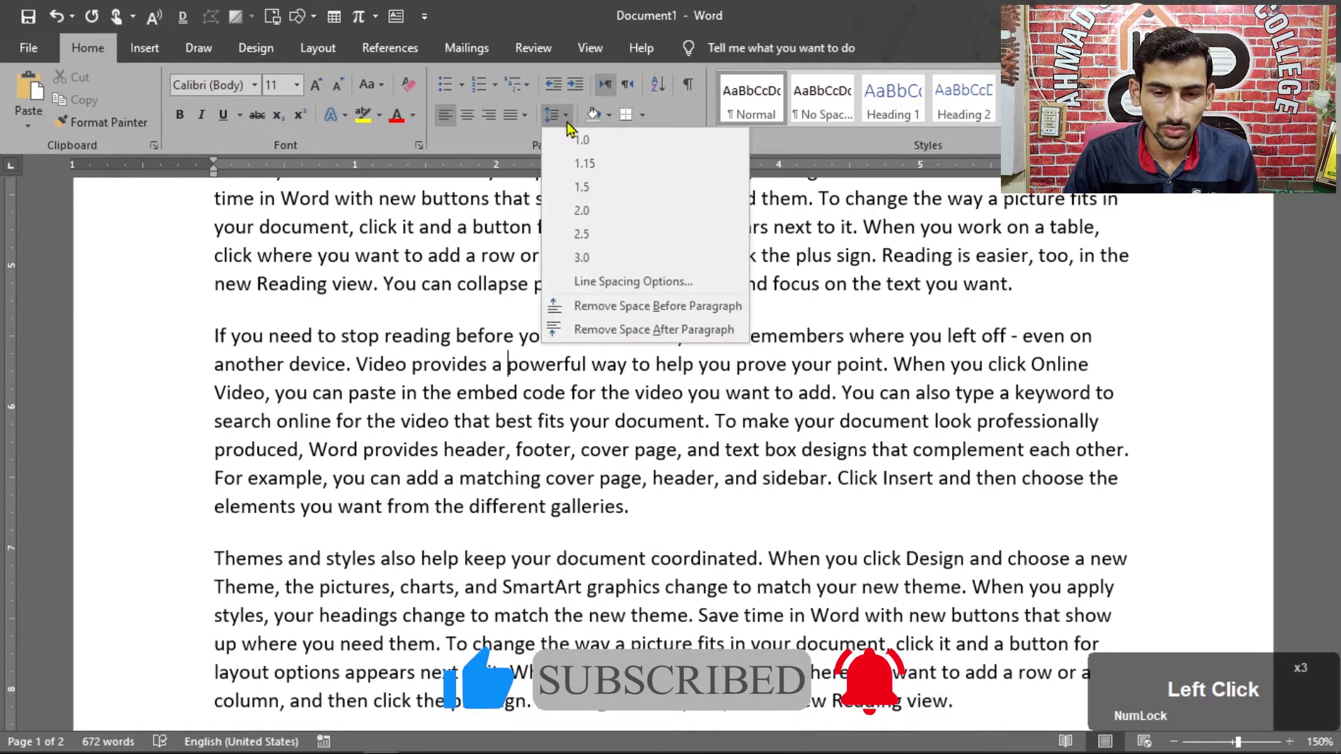
left_click(605, 282)
left_click_drag(776, 221, 790, 220)
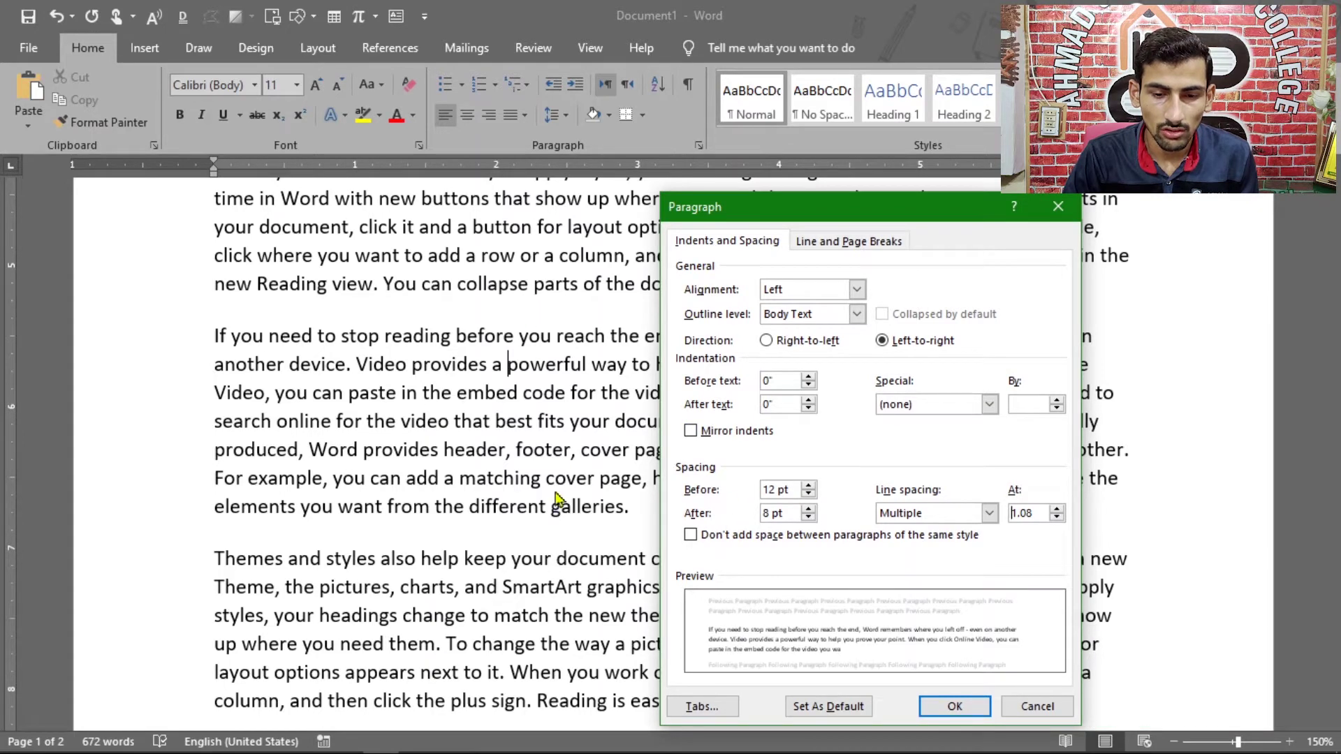
left_click(810, 487)
triple_click(810, 487)
double_click(810, 487)
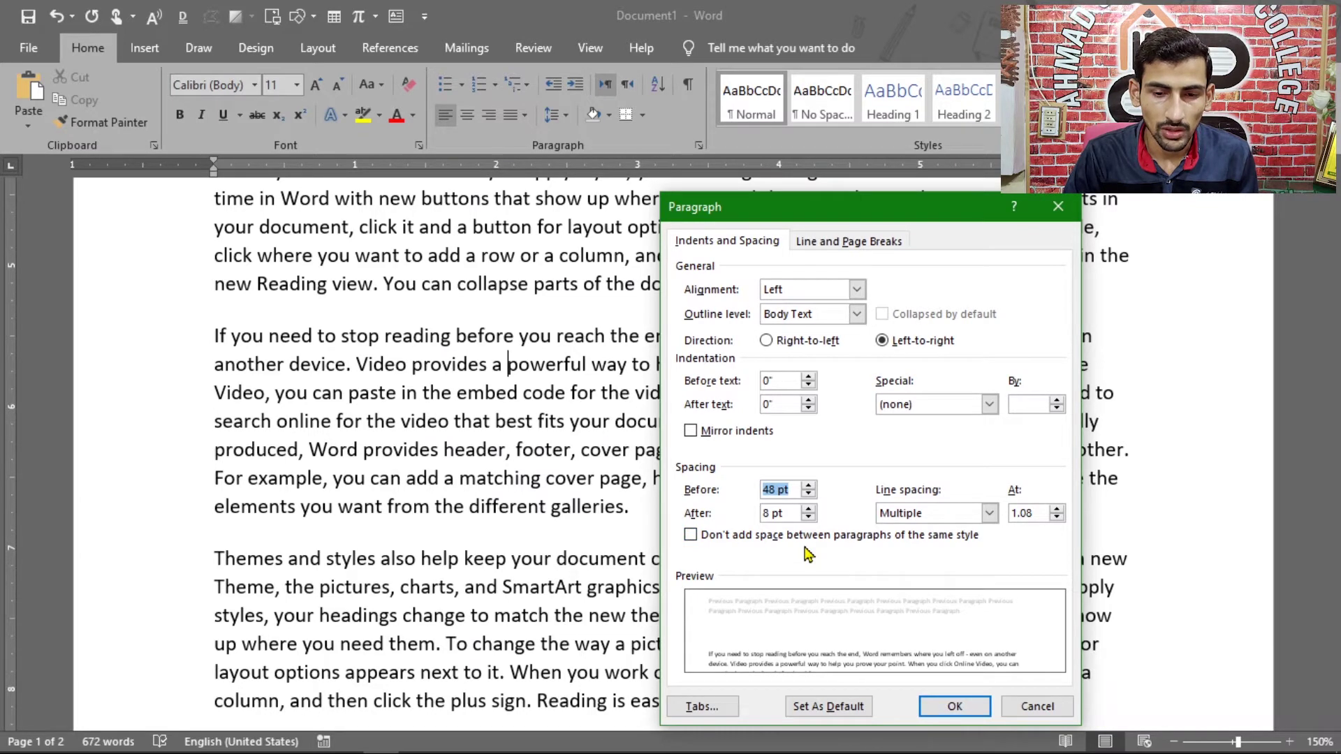
double_click(809, 511)
left_click(808, 510)
triple_click(809, 510)
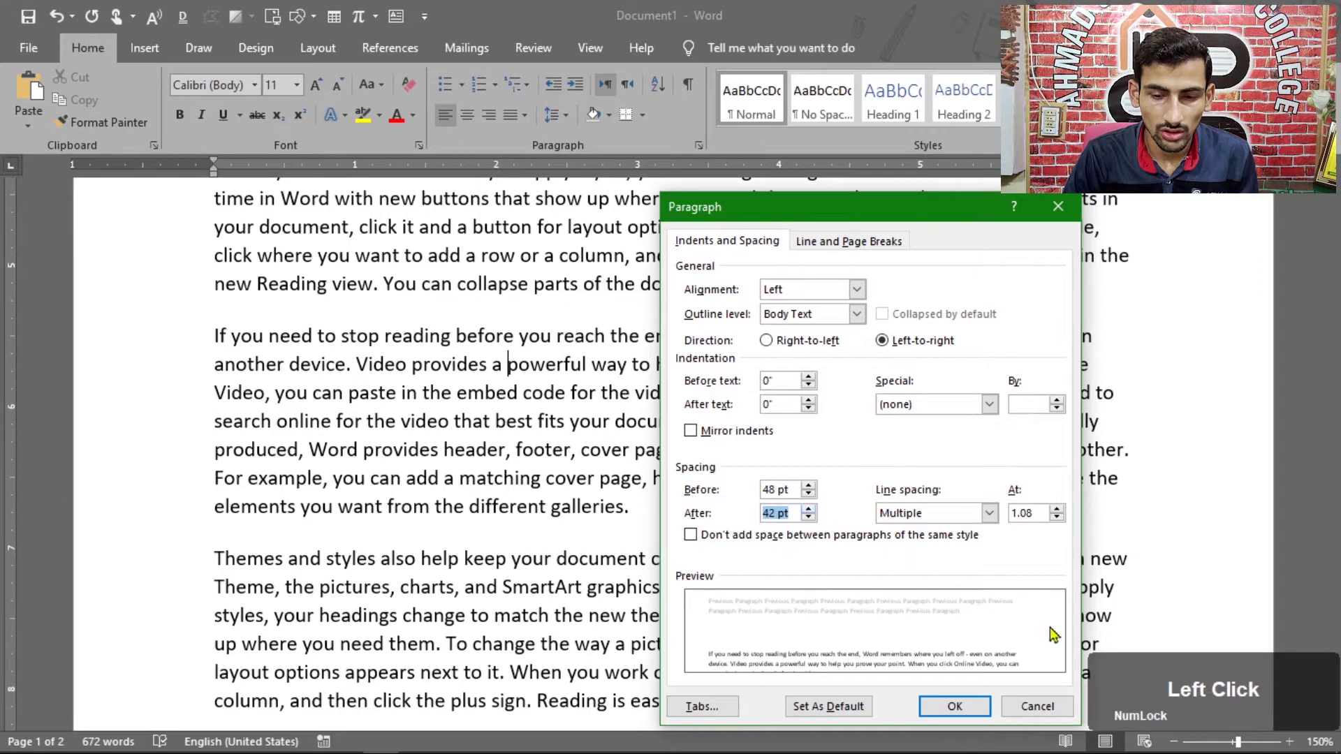
left_click(953, 706)
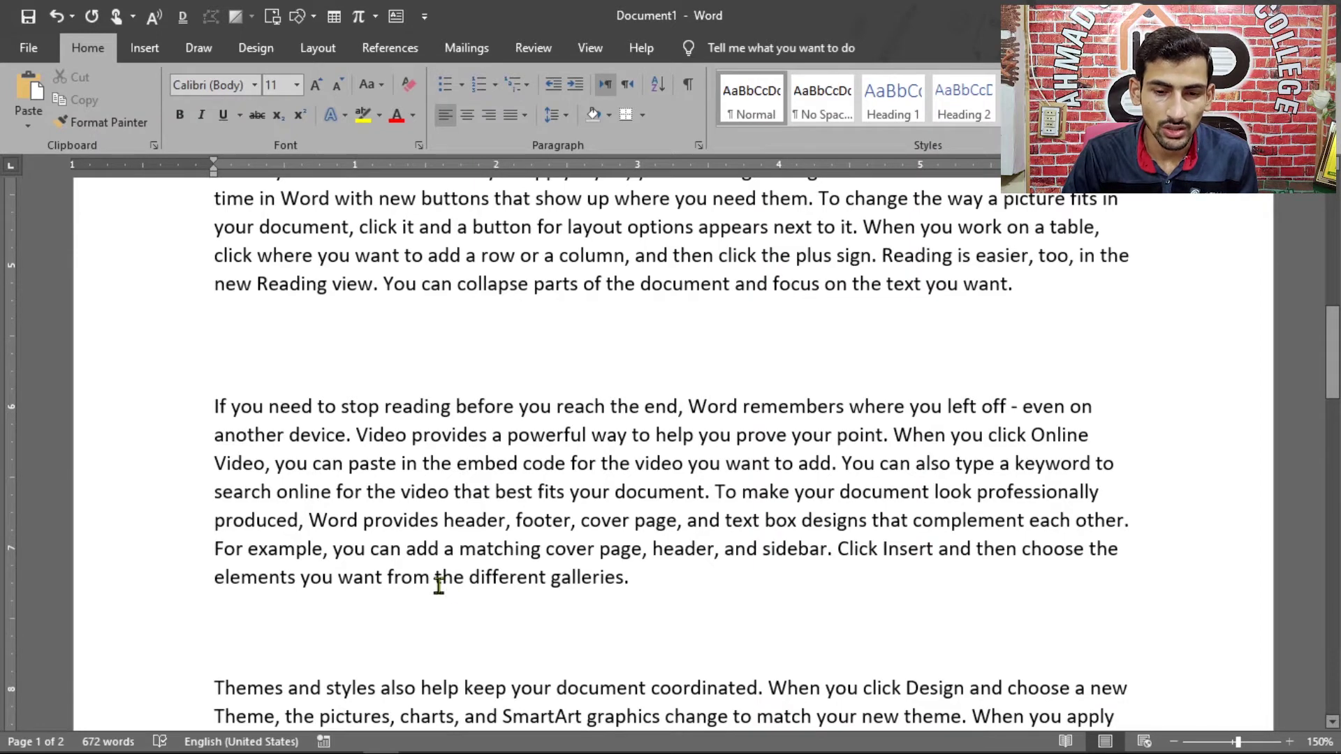
left_click(467, 408)
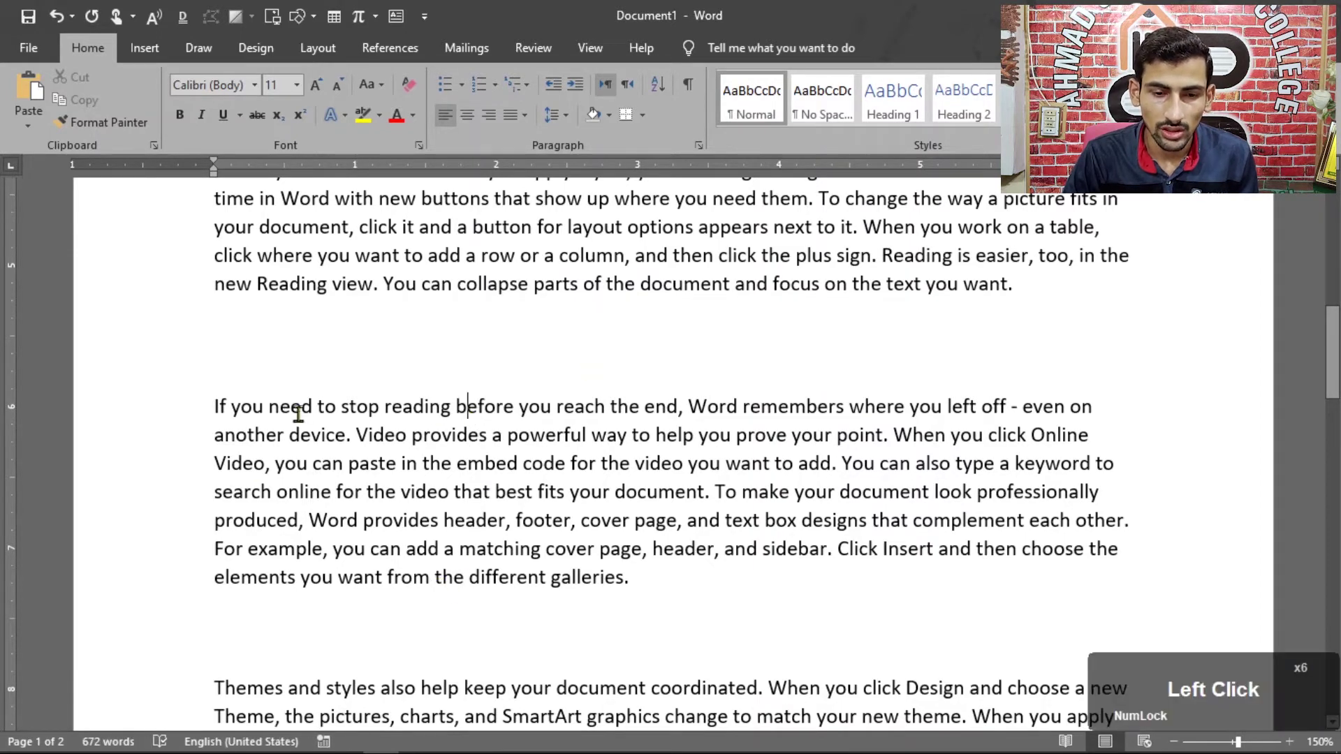
left_click_drag(216, 328, 662, 569)
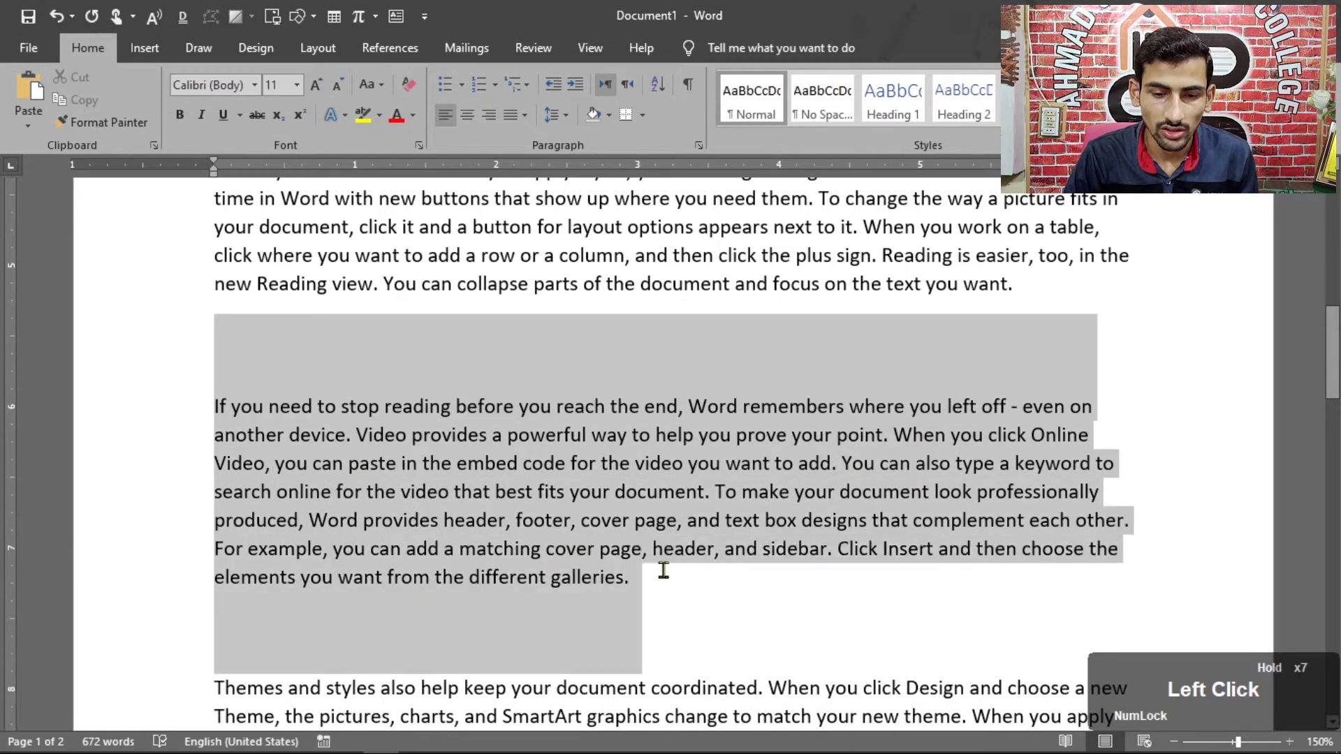
left_click(611, 116)
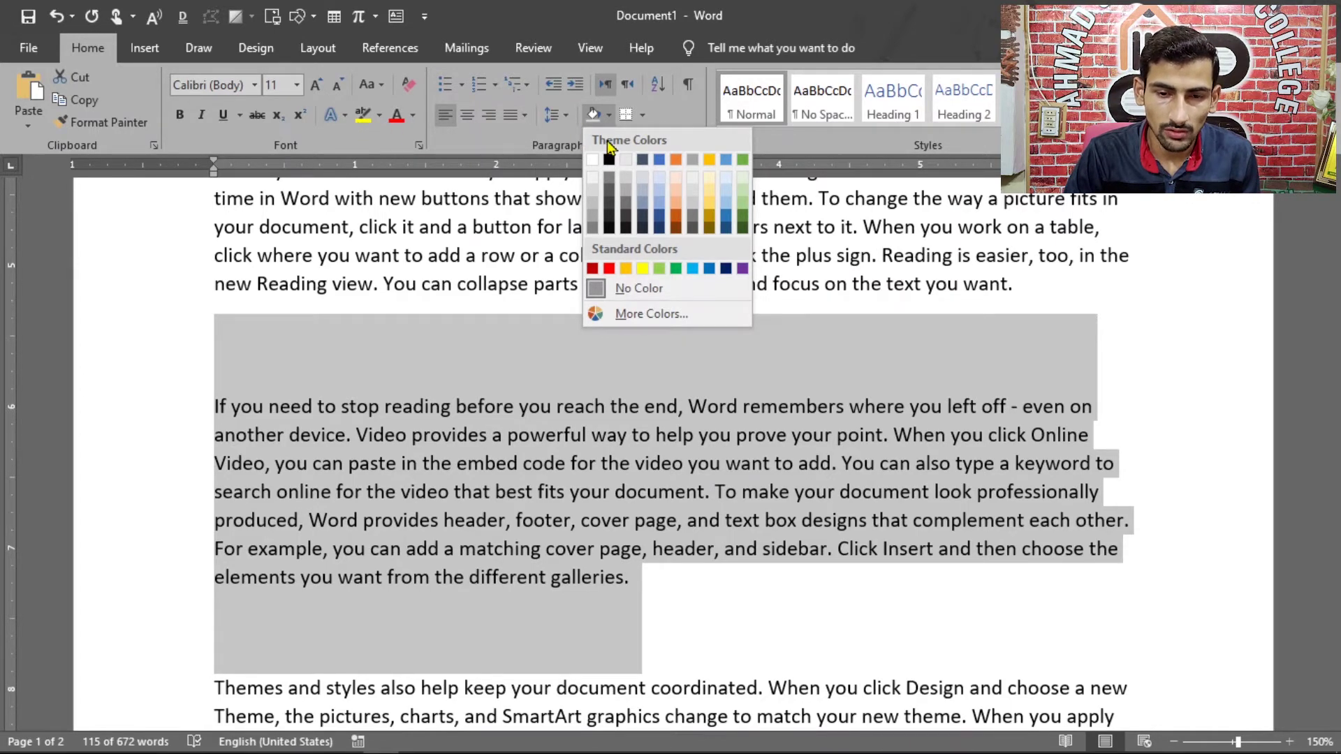
left_click(431, 251)
left_click(353, 278)
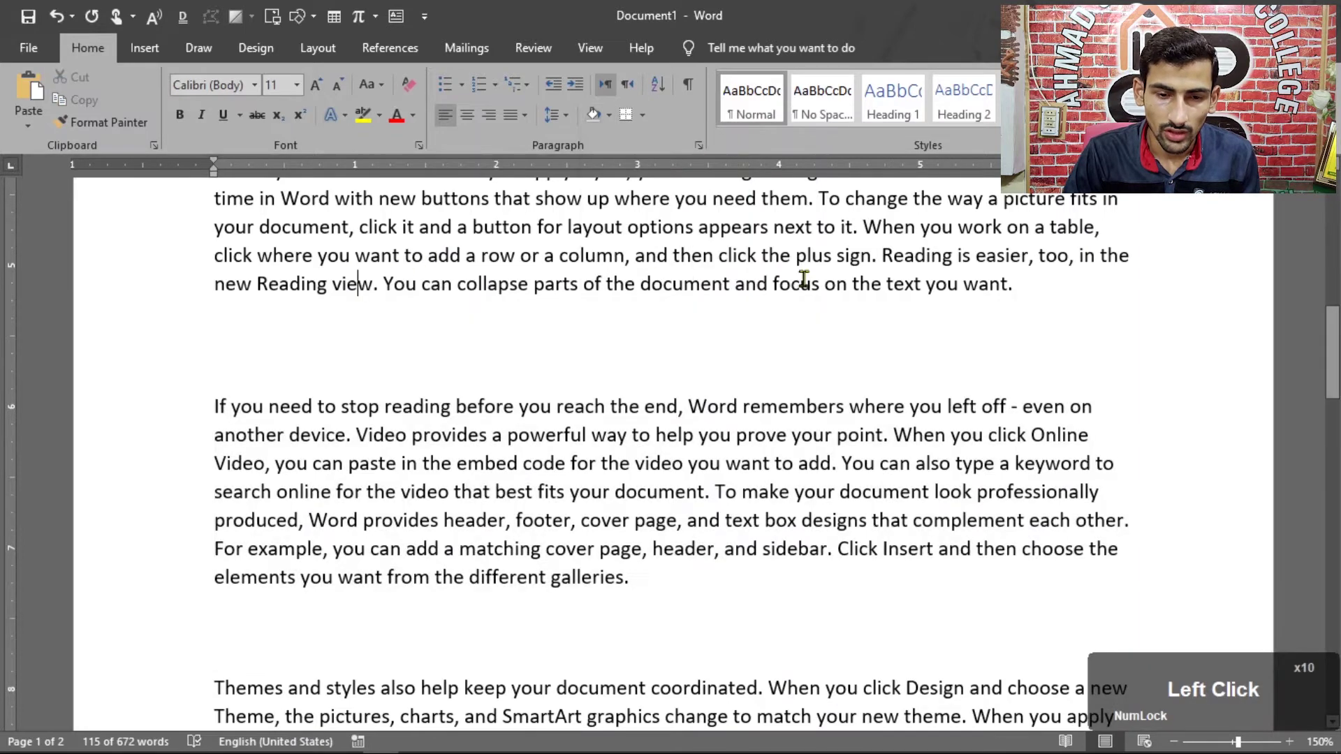
Highlight the text from "Reading is easier, too" to the end of its paragraph in dark blue
mouse_move(1023, 285)
left_mouse_down()
mouse_move(882, 283)
mouse_move(883, 255)
left_mouse_up()
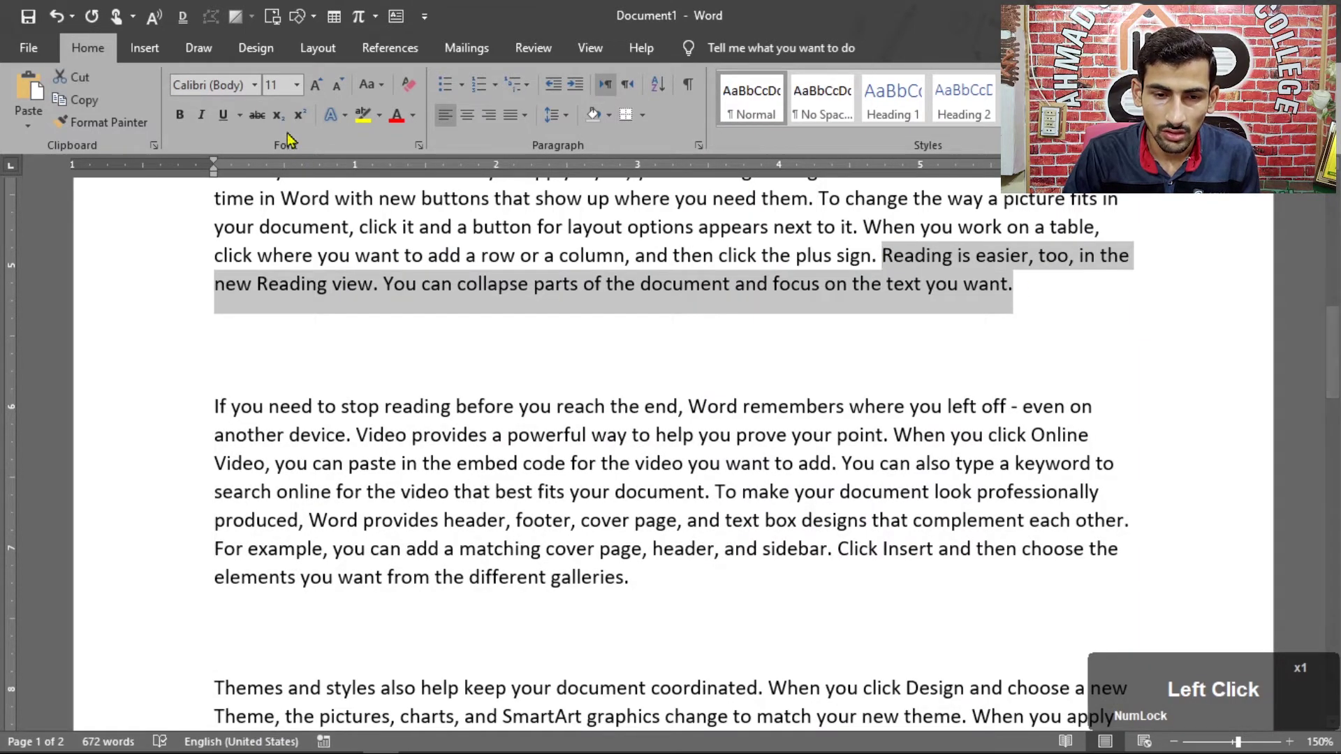
left_click(381, 118)
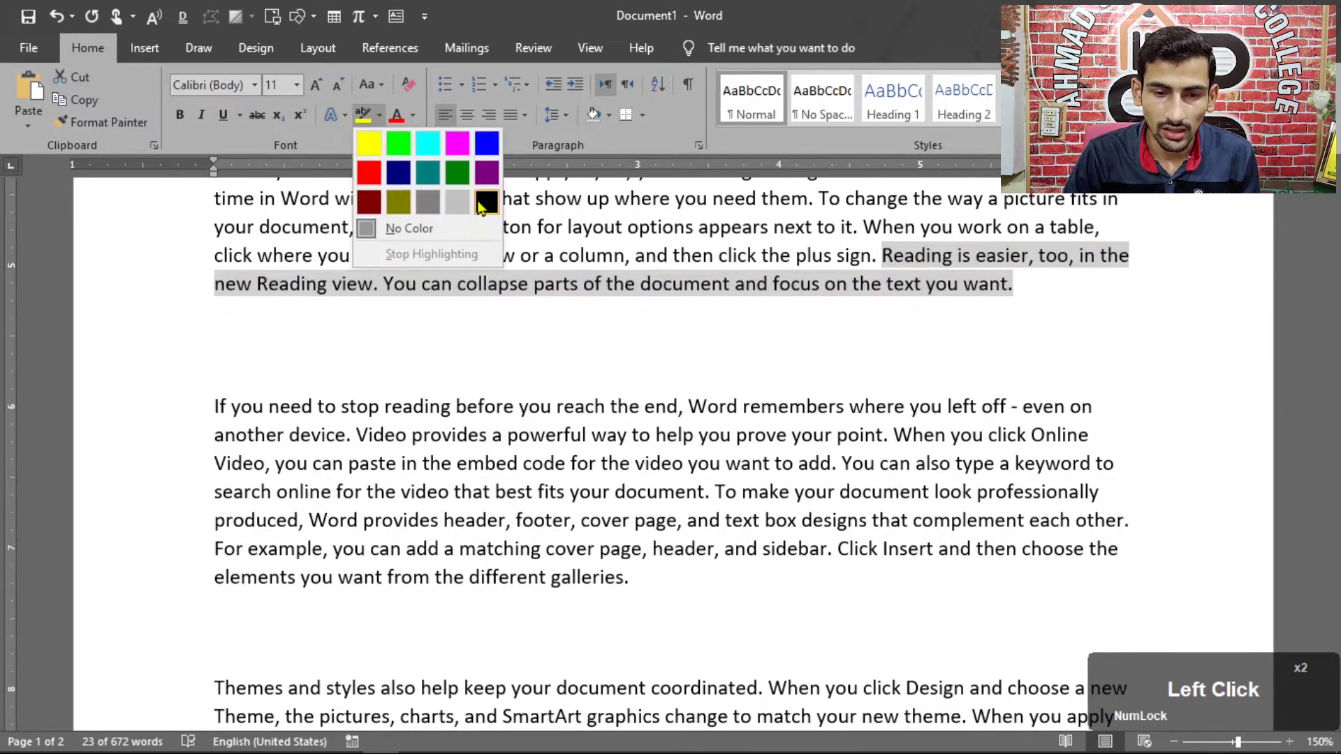
left_click(400, 174)
left_click(868, 264)
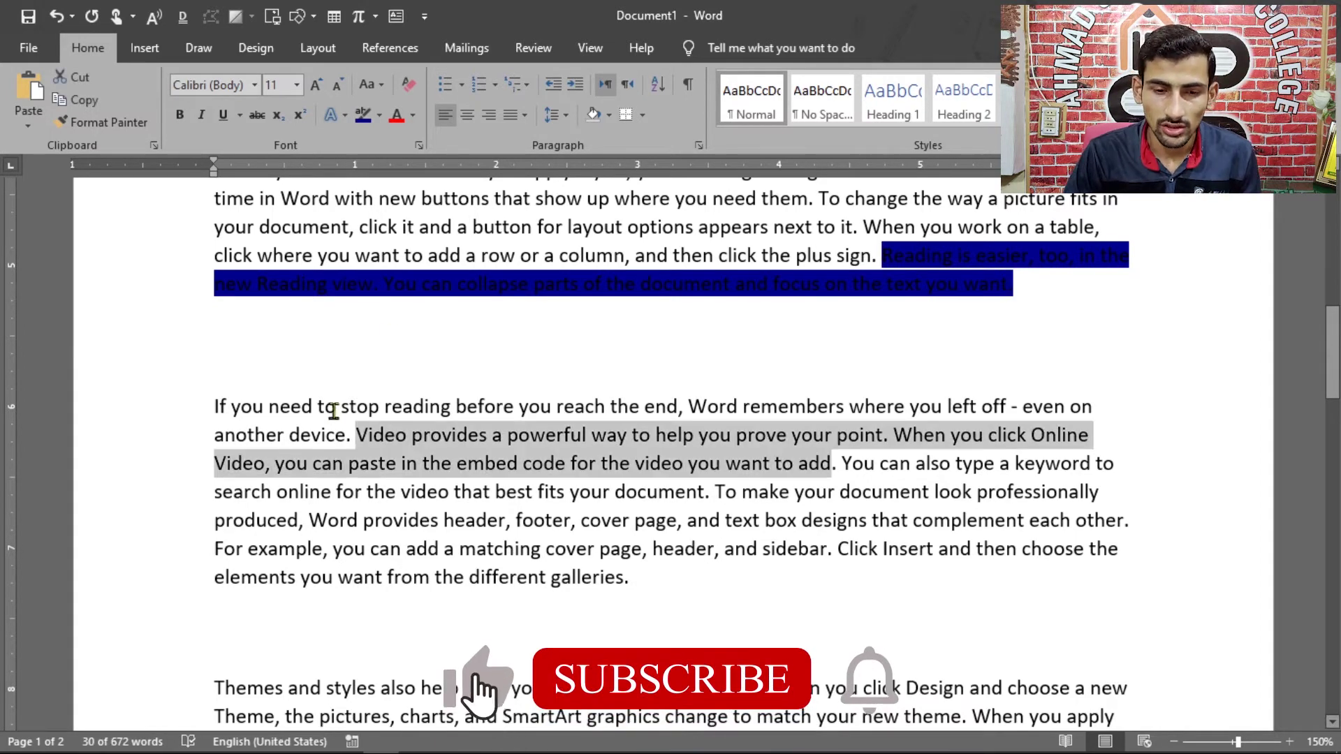
Apply dark blue shading to the text from "Video provides a powerful way" through "the video you want to add"
left_click(609, 117)
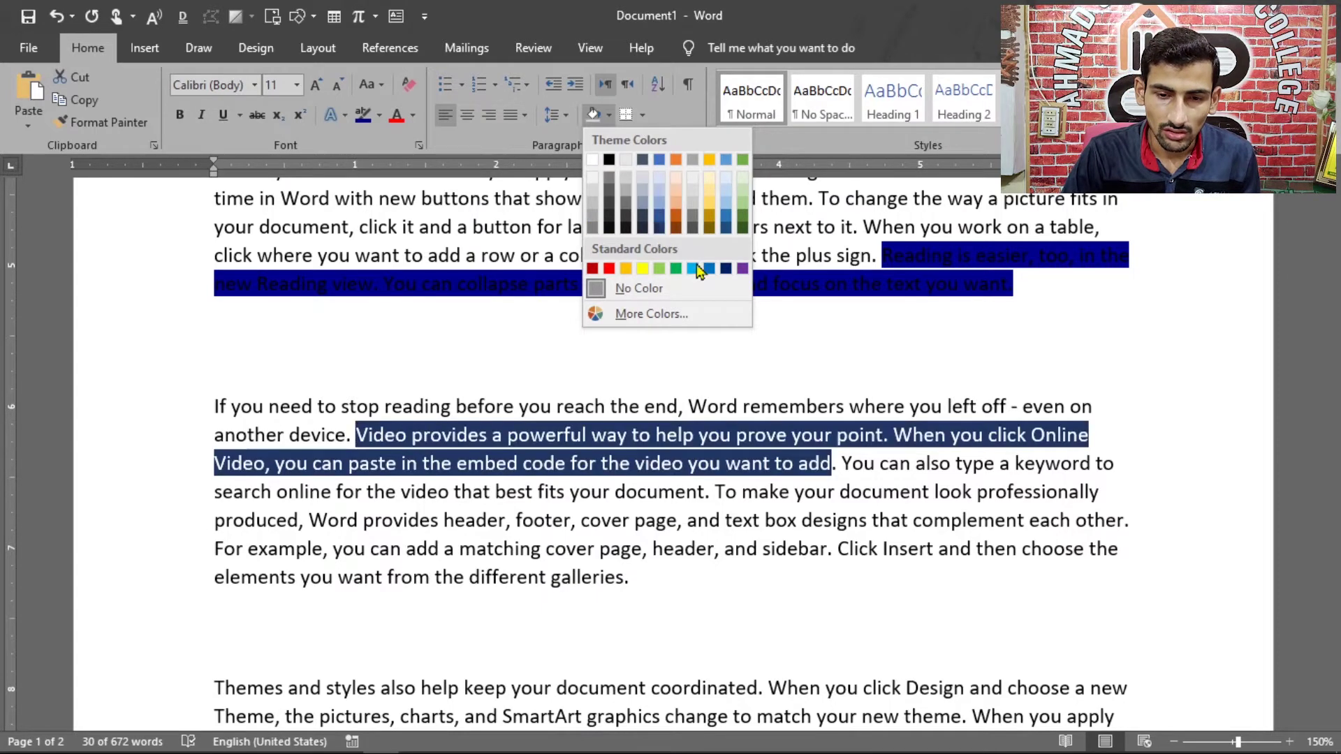
left_click(727, 269)
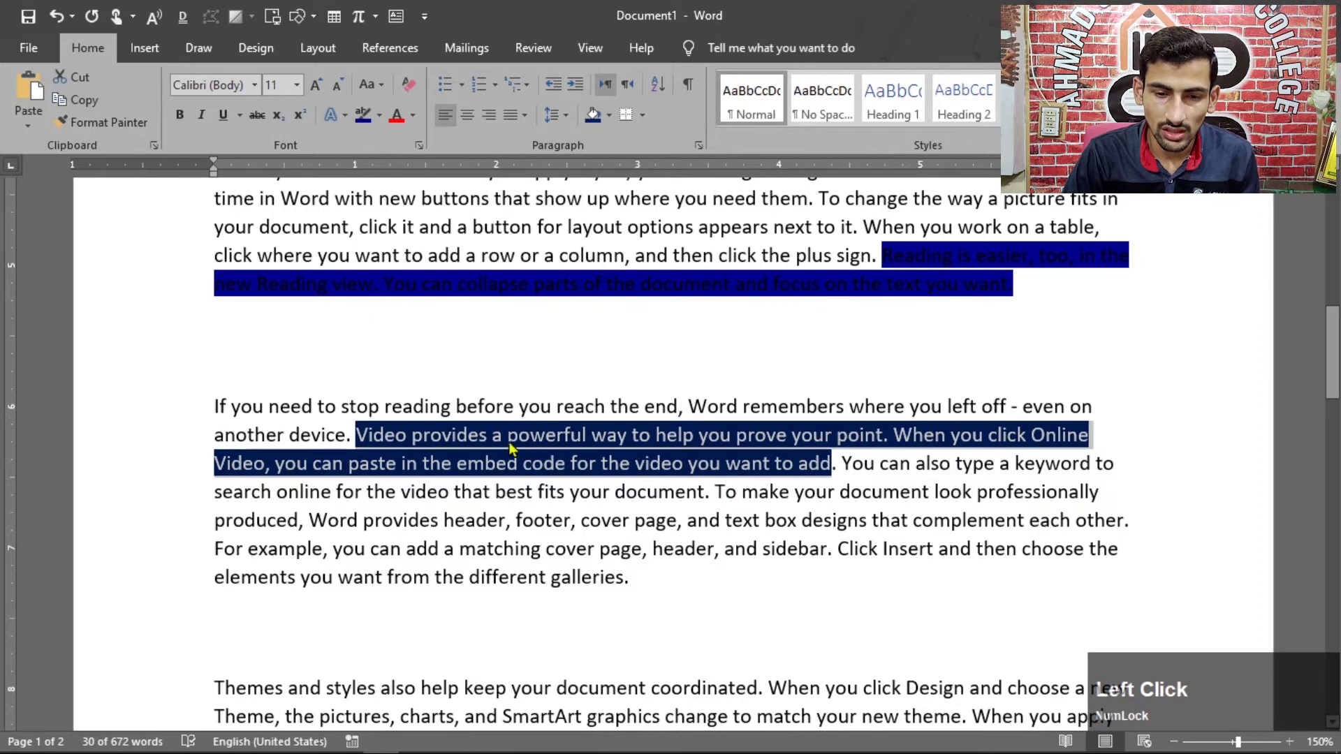
left_click(367, 442)
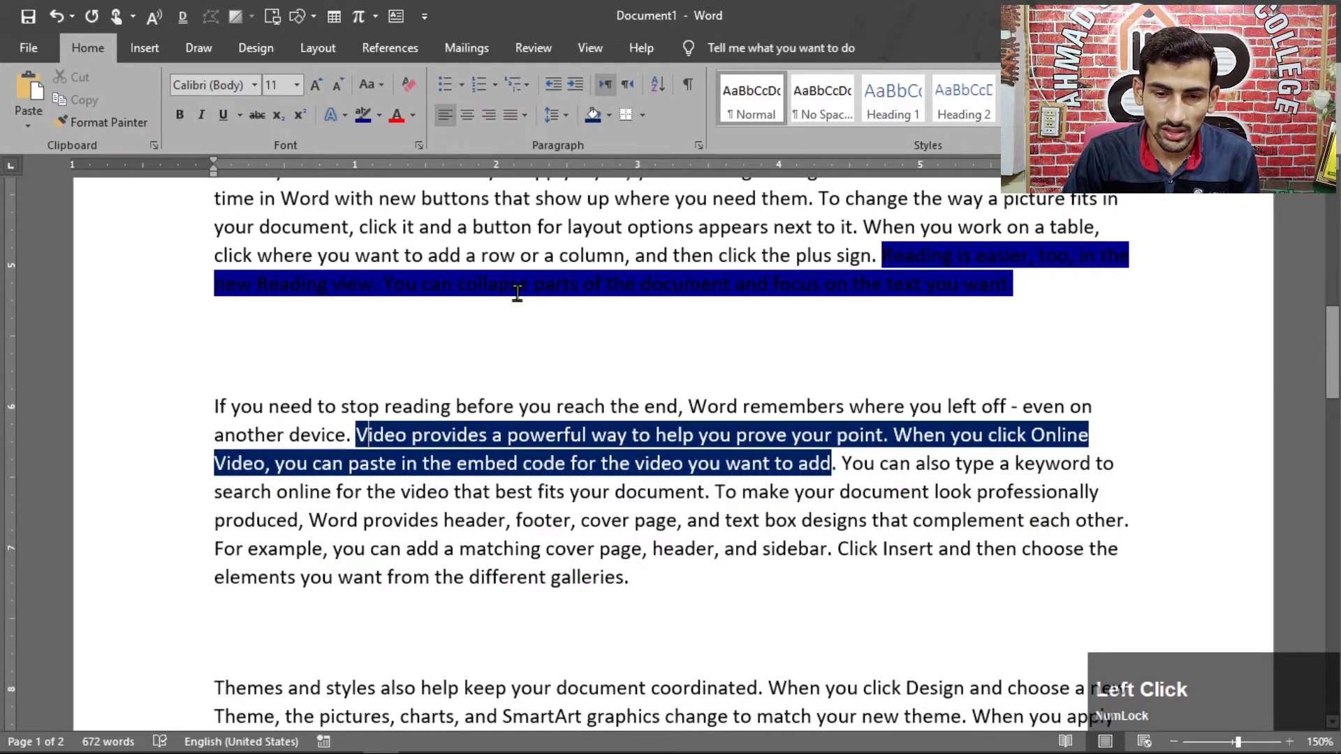
left_click_drag(1016, 290, 885, 256)
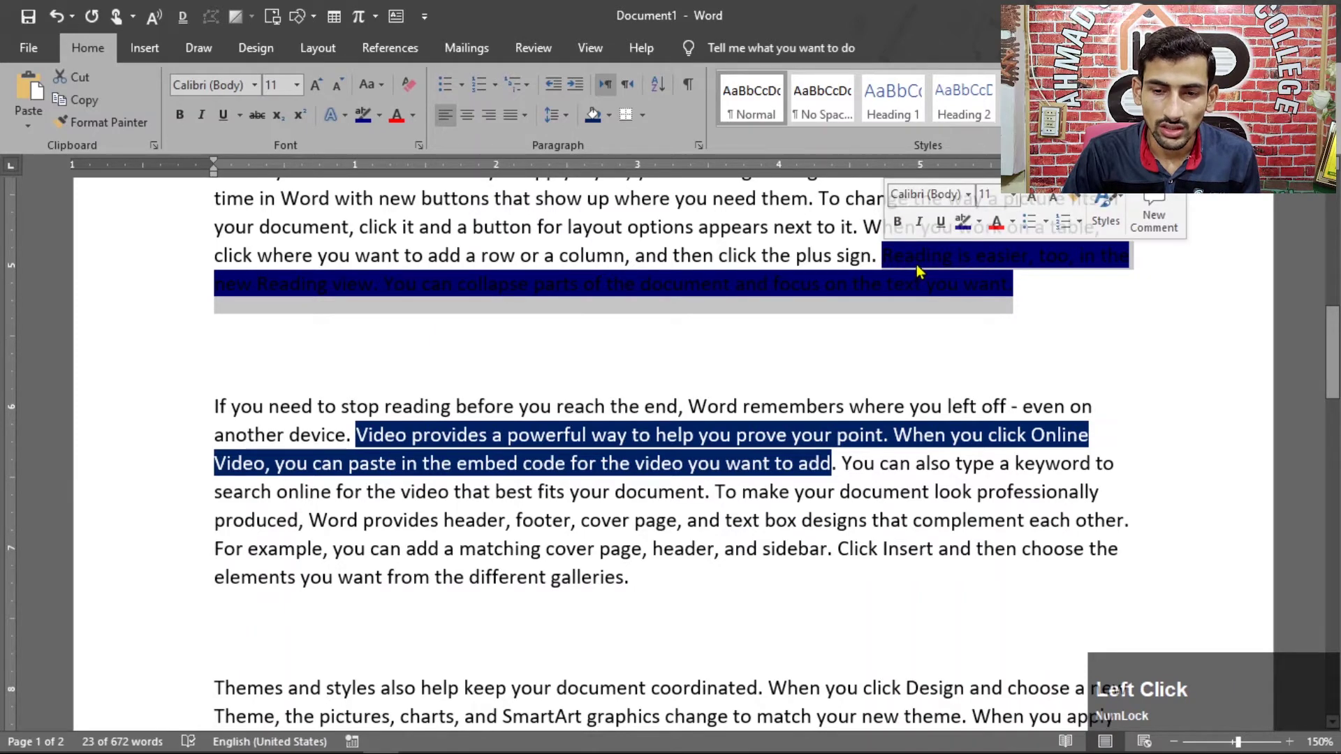
left_click(616, 262)
Try All Borders on the last two paragraphs of the document and clear them again with No Border
scroll(615, 263, "down", 1)
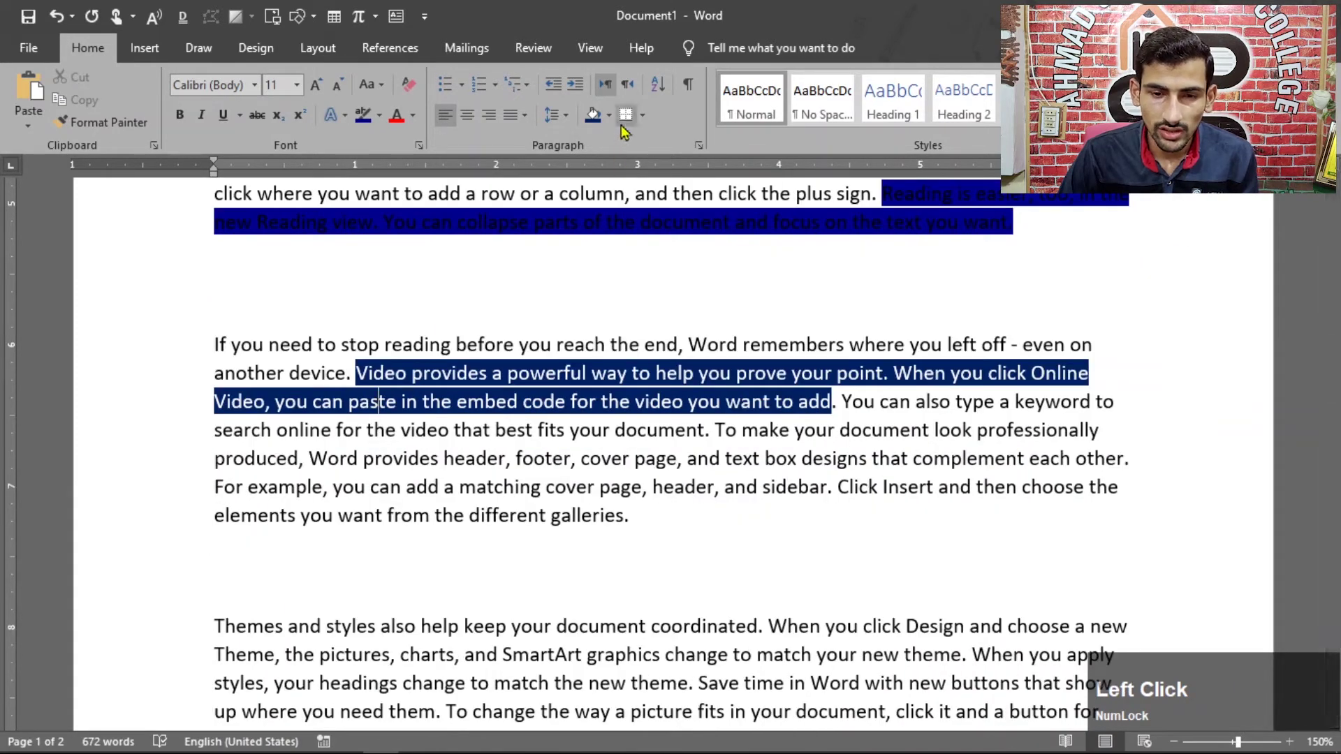
scroll(530, 323, "down", 10)
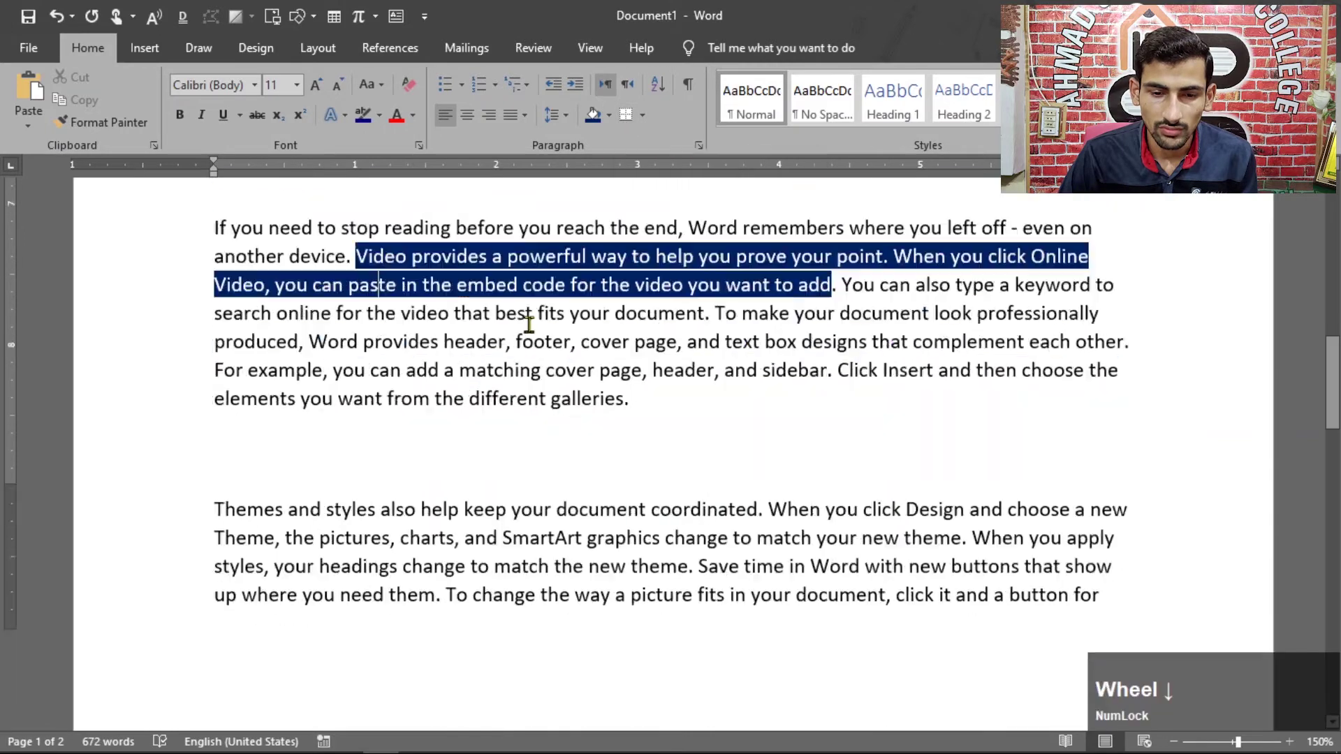
scroll(186, 300, "up", 1)
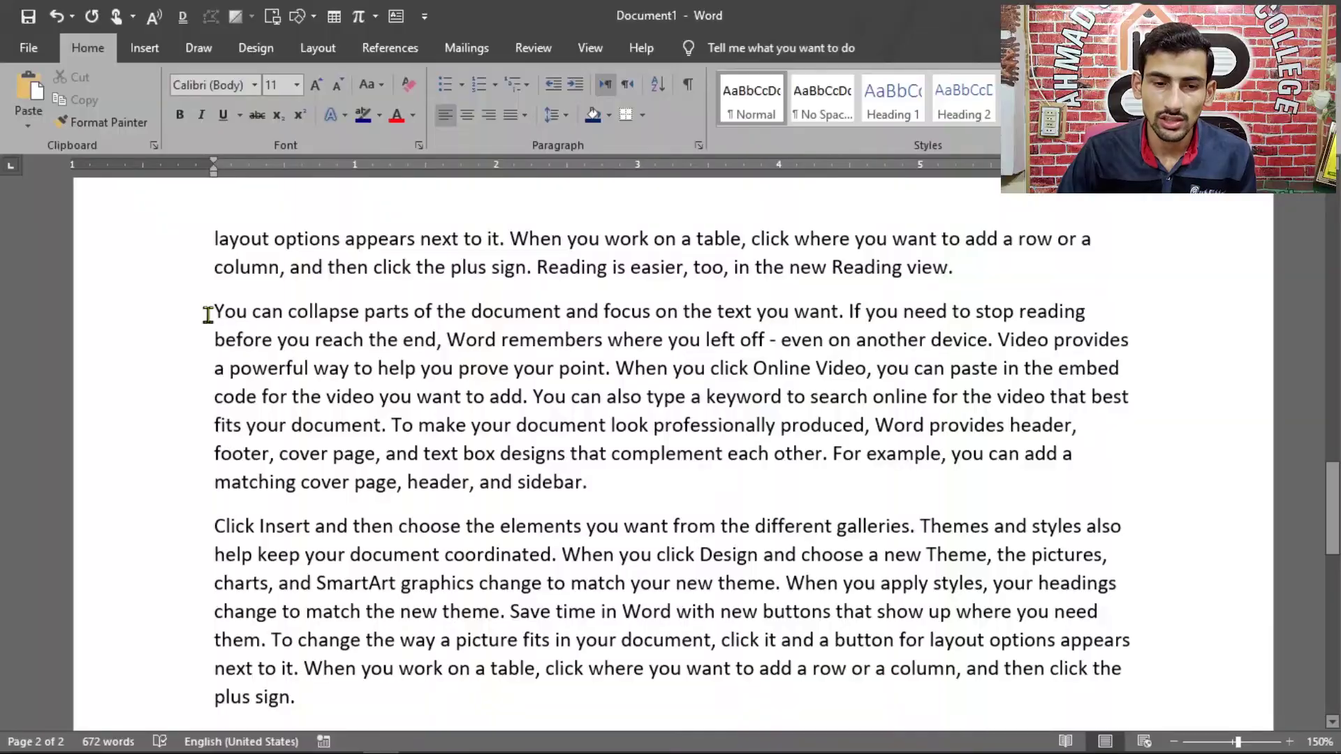
left_click(217, 318)
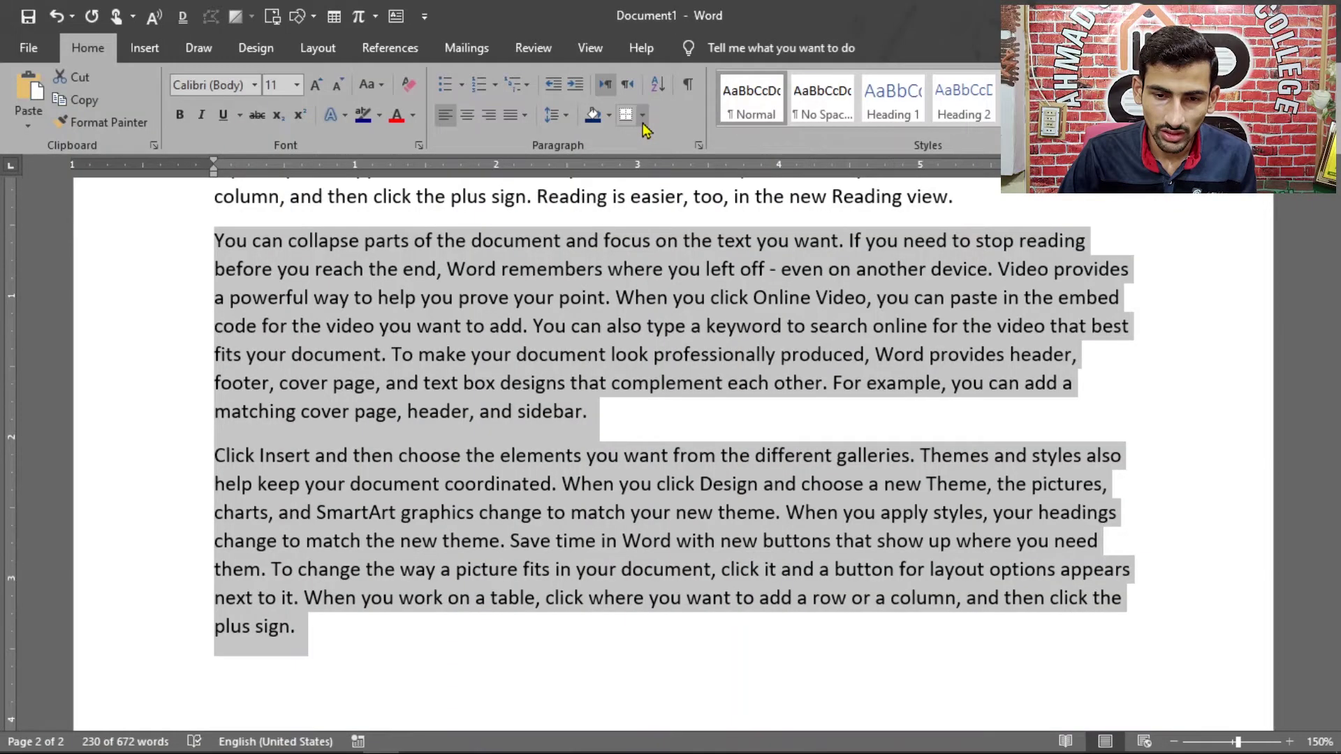
left_click(642, 119)
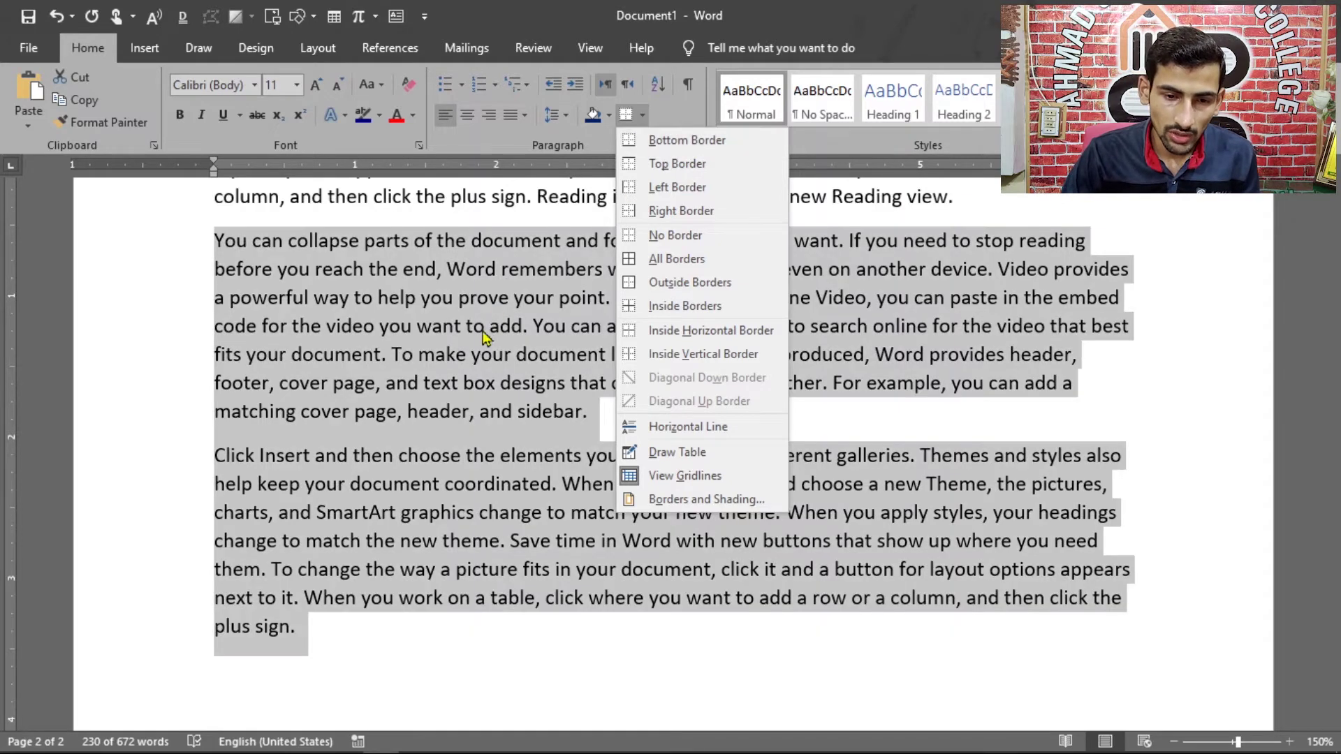
left_click(485, 337)
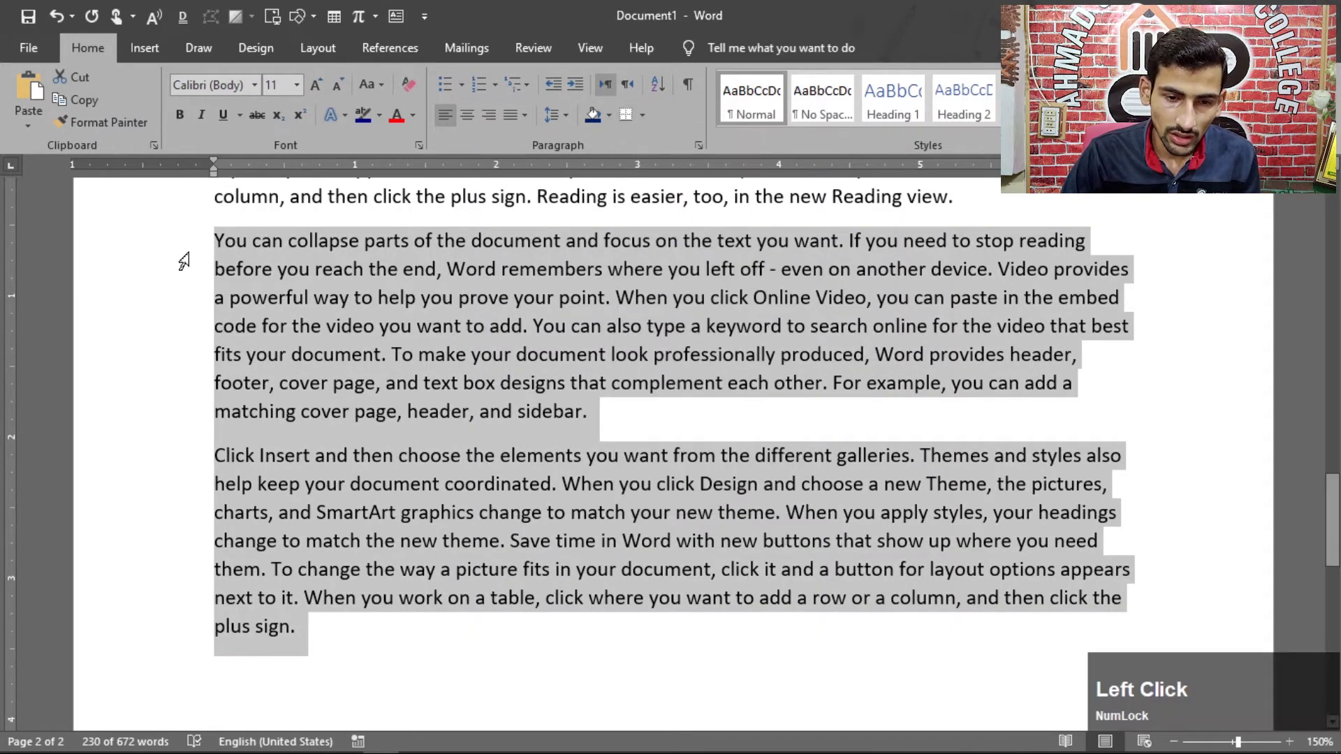
left_click_drag(217, 245, 608, 419)
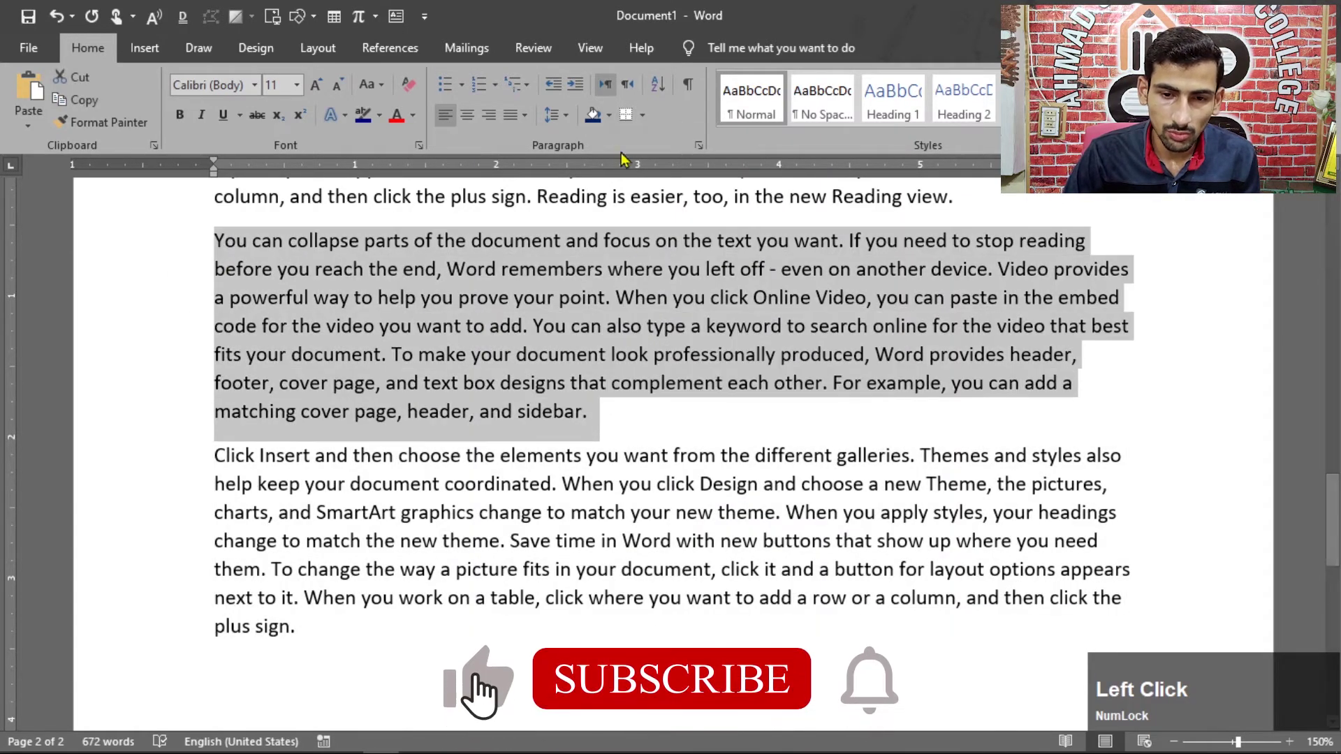
left_click(642, 115)
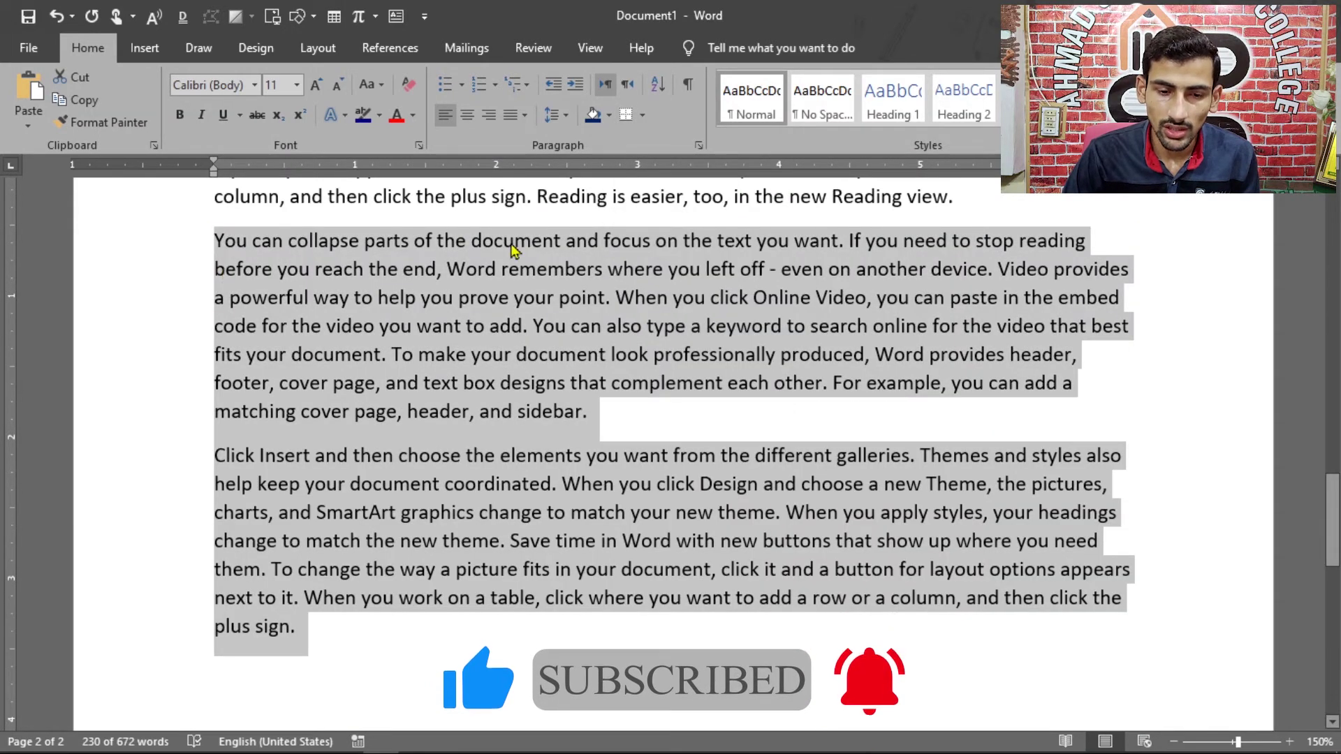
left_click(642, 123)
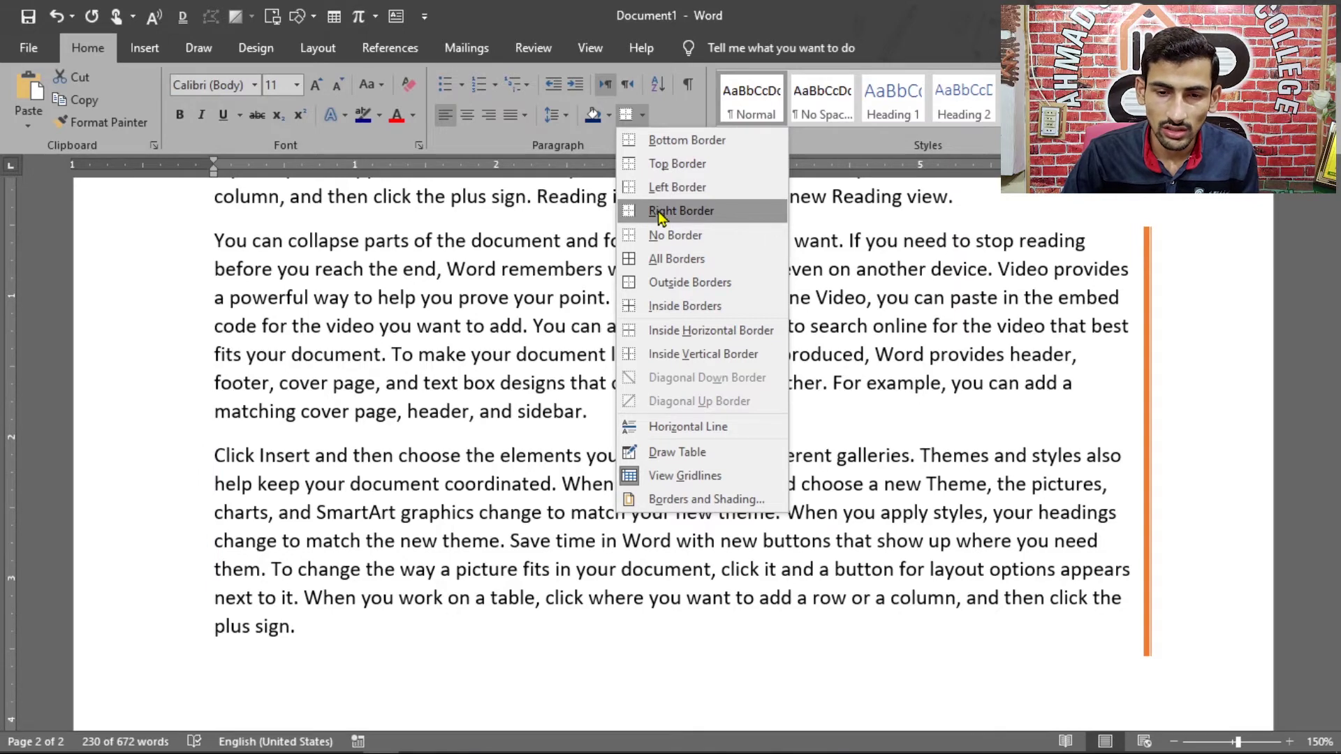
left_click(661, 258)
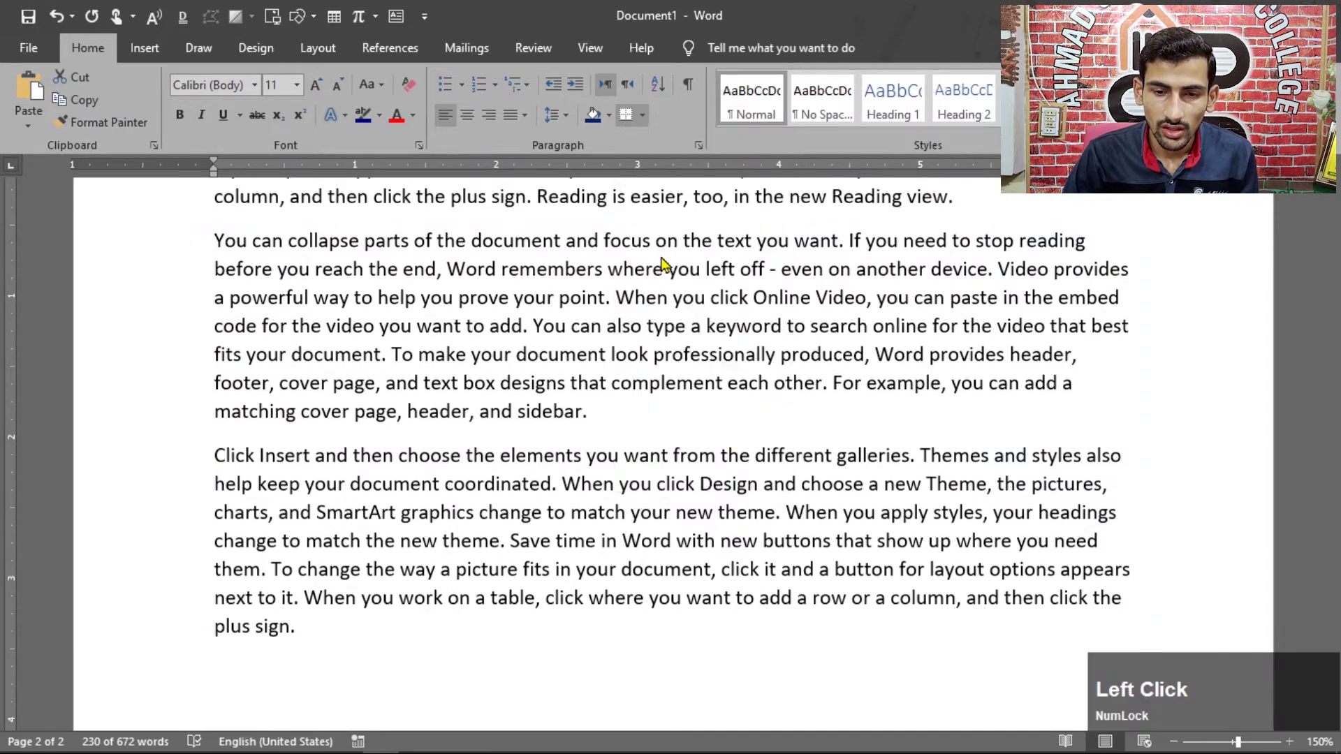
left_click(641, 115)
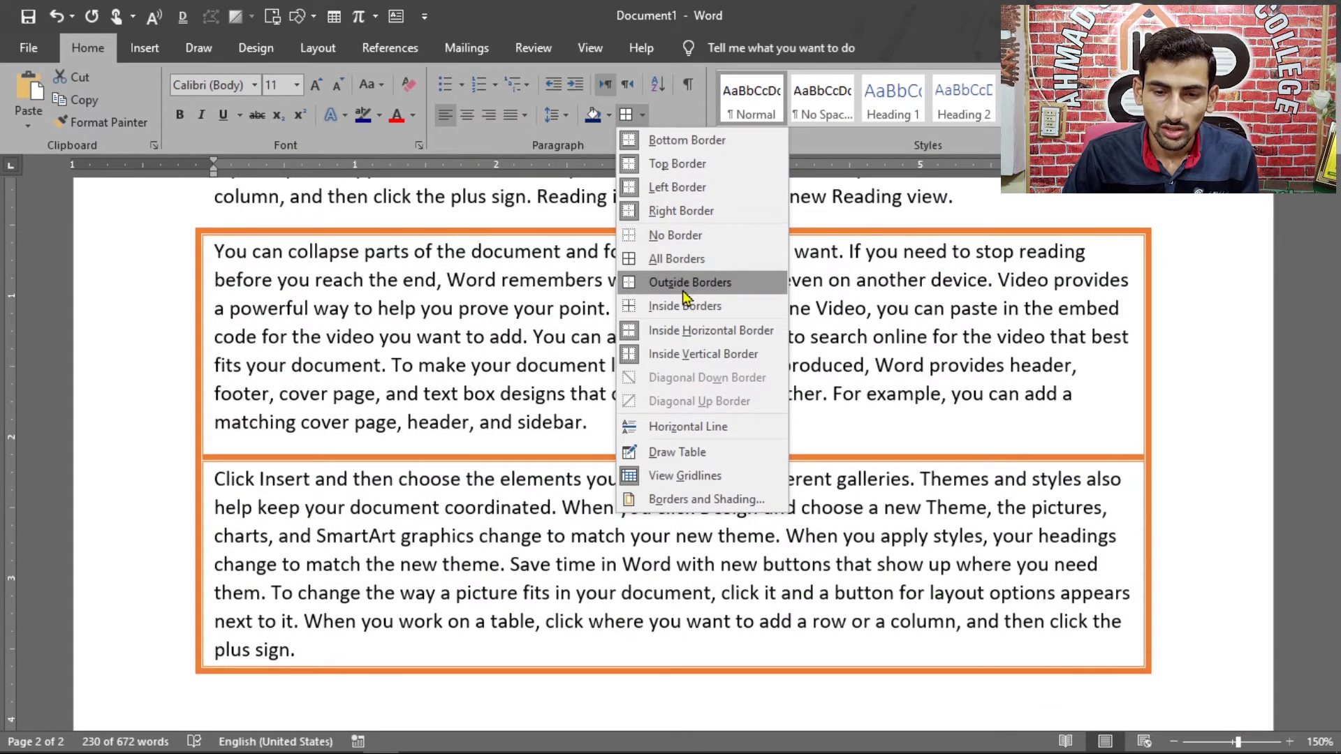
left_click(671, 235)
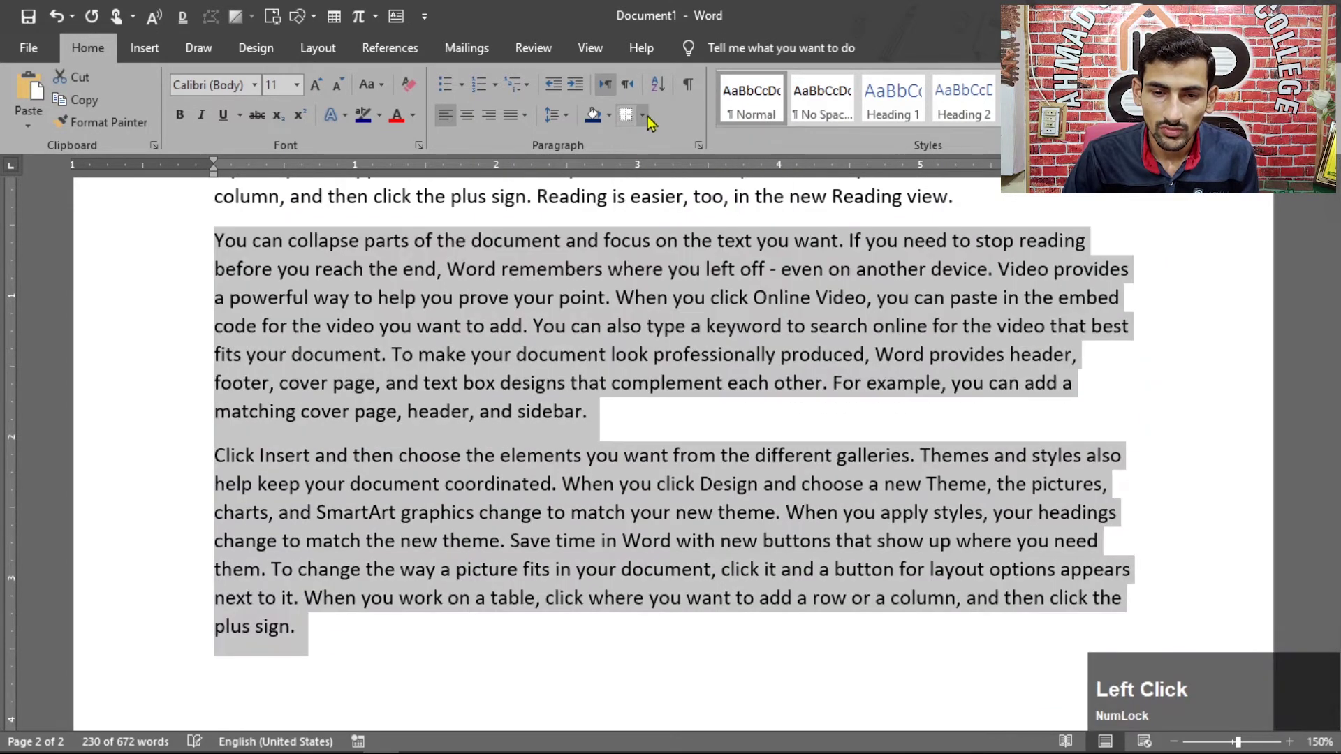
Set up a box border in the thick diagonal-striped line style and orange for the last two paragraphs
left_click(641, 115)
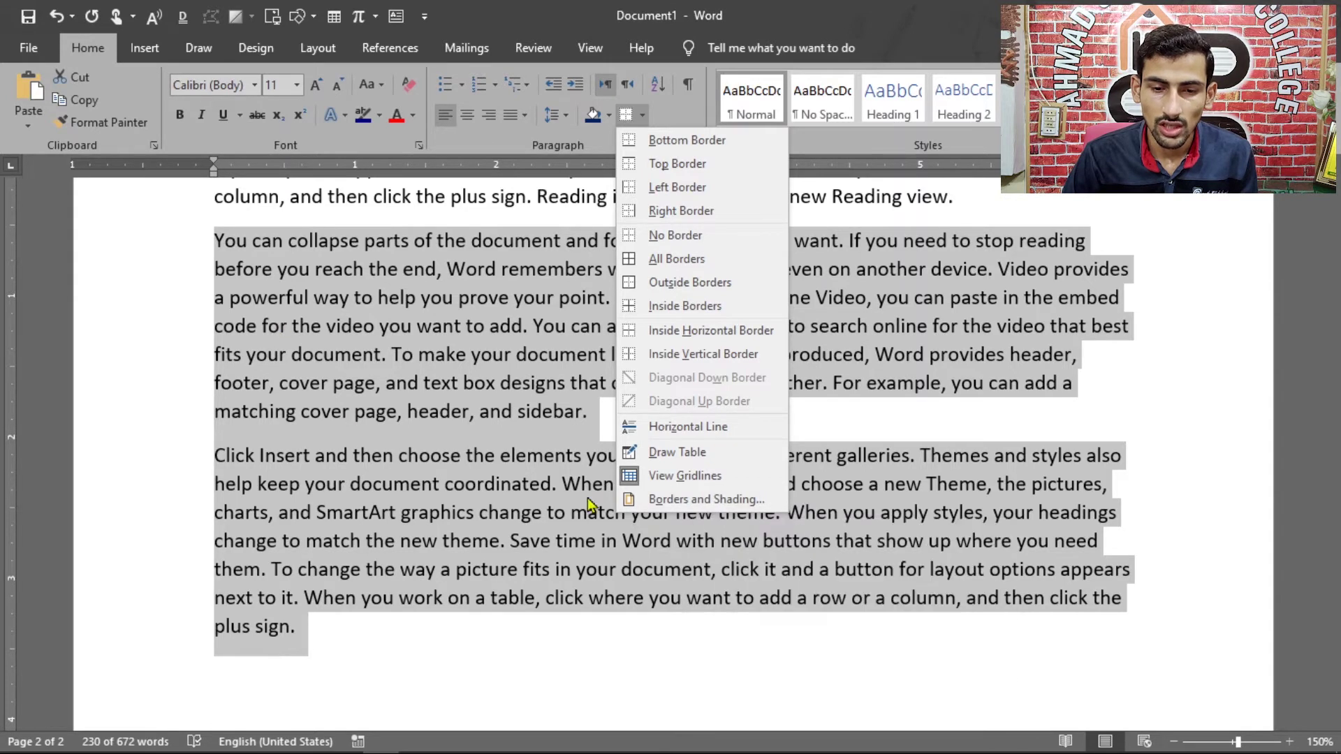
left_click(689, 509)
left_click_drag(765, 175, 800, 328)
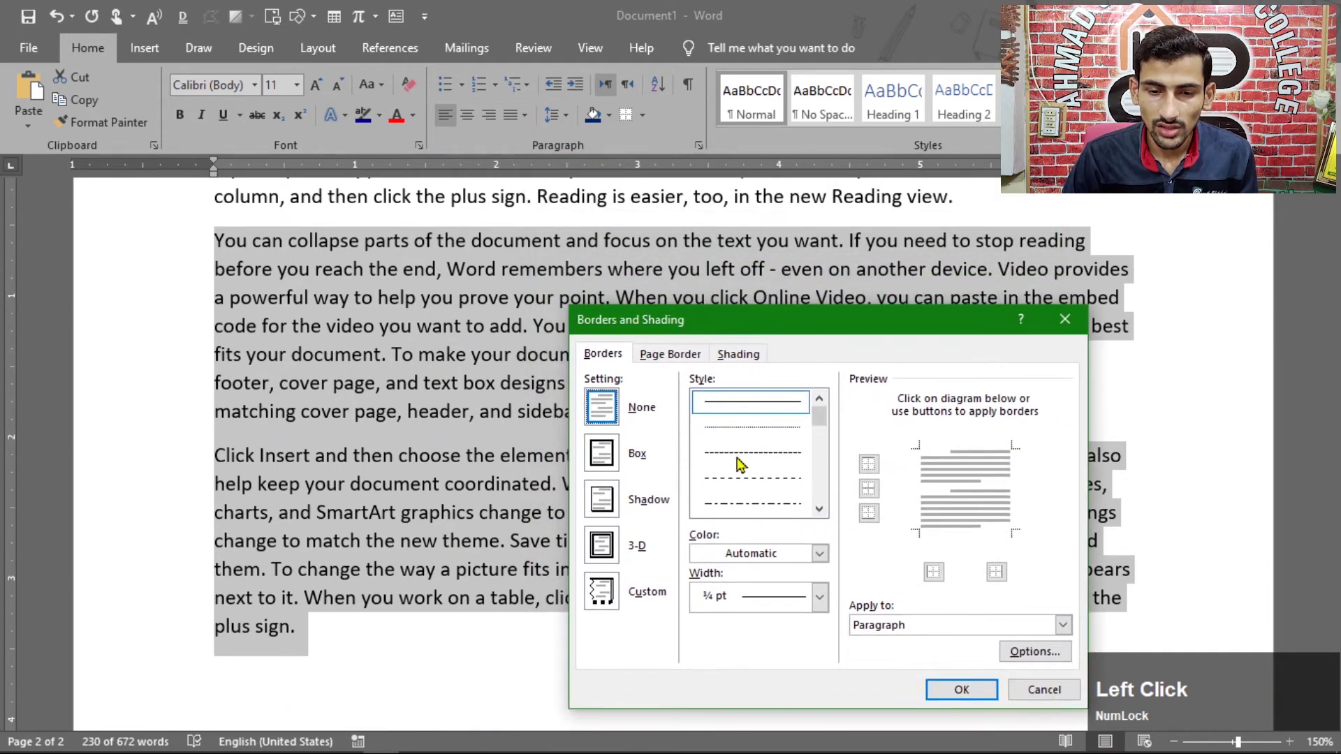
left_click_drag(820, 416, 823, 478)
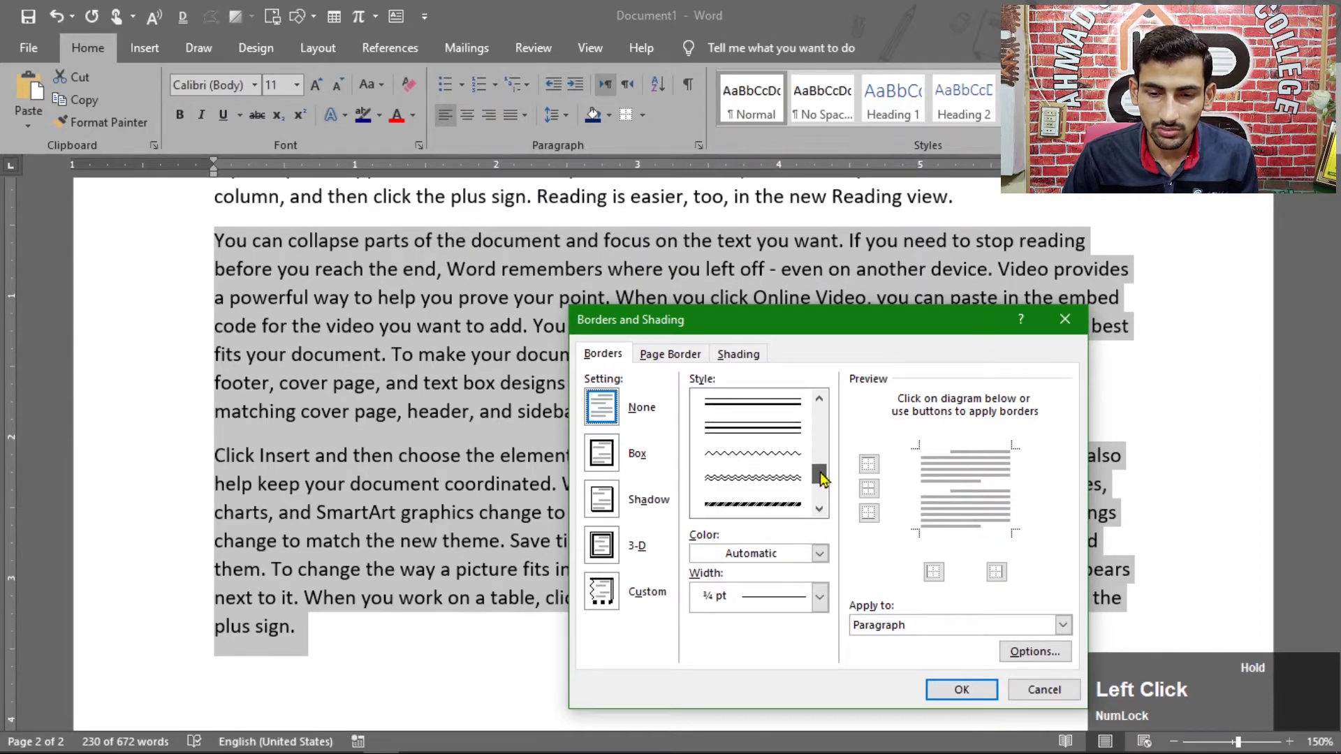
left_click(769, 505)
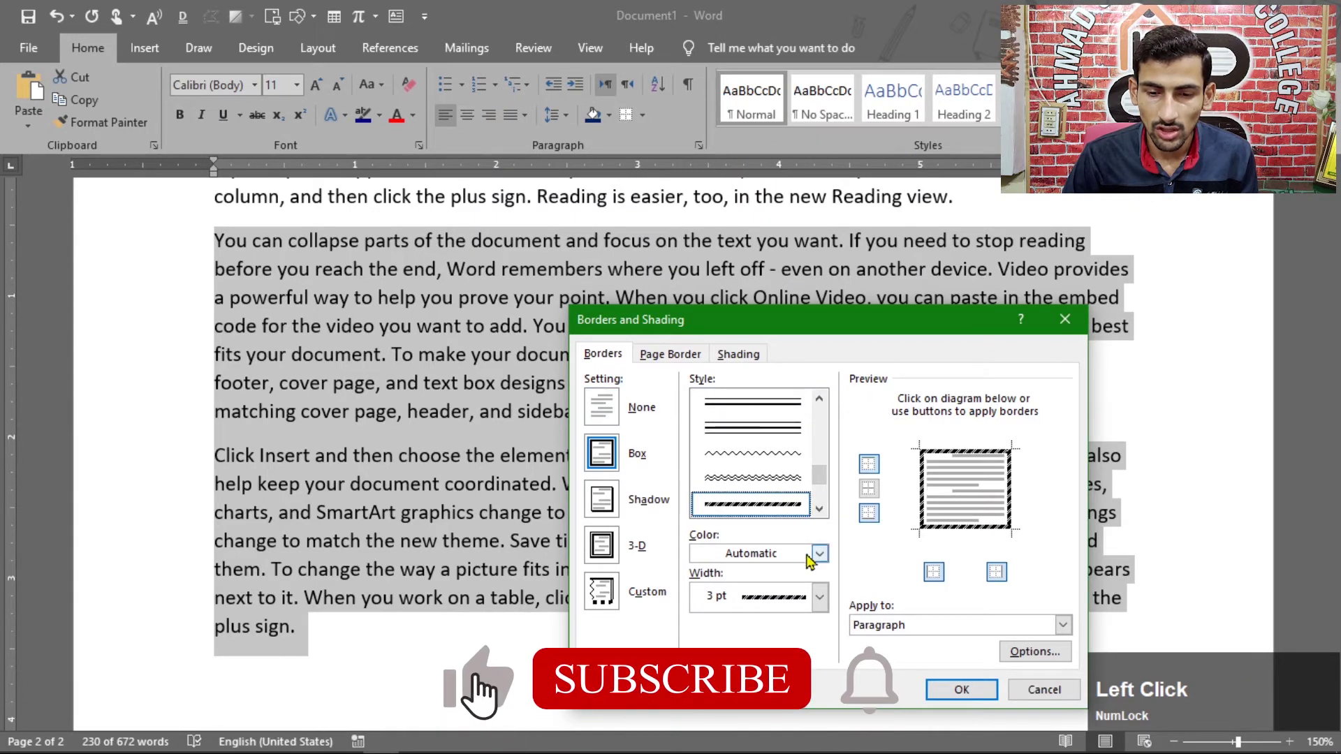
left_click(820, 555)
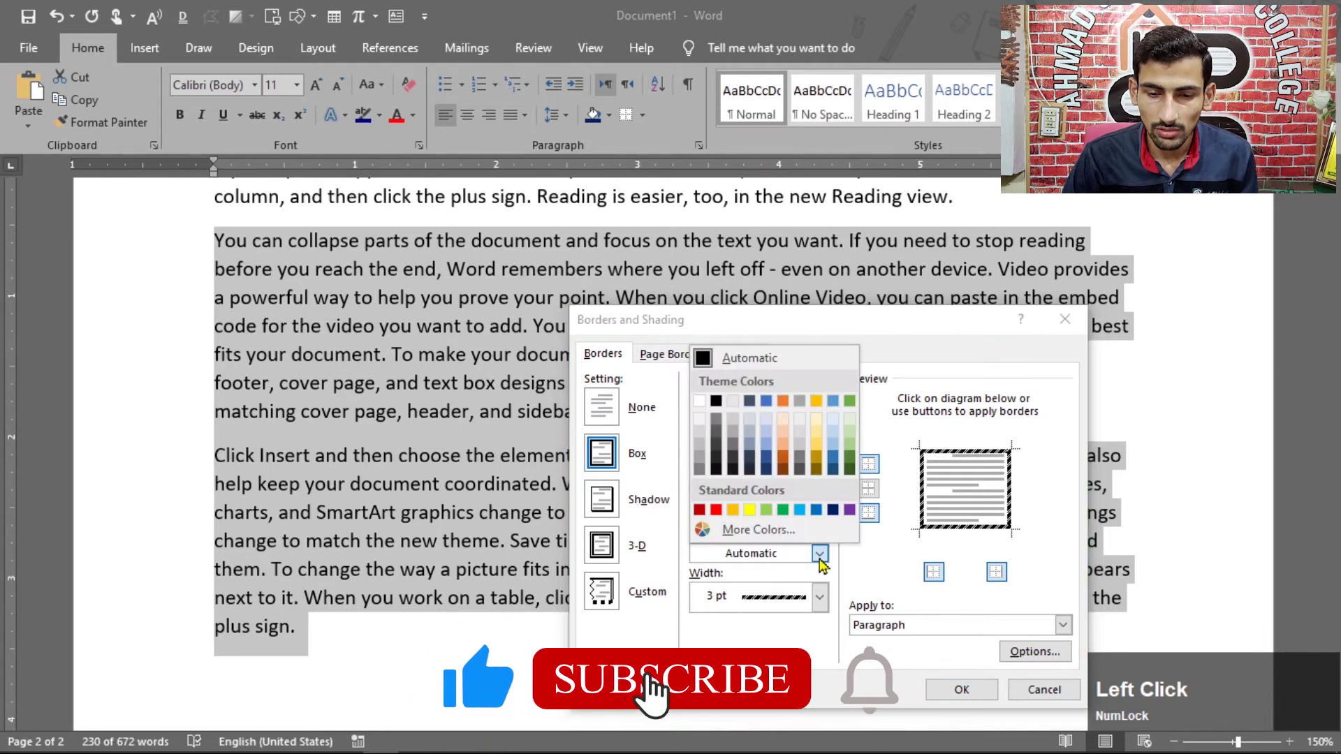
left_click(783, 404)
Check the widths offered for the striped border line, then try the fine dashed style at ½ pt
left_click(819, 597)
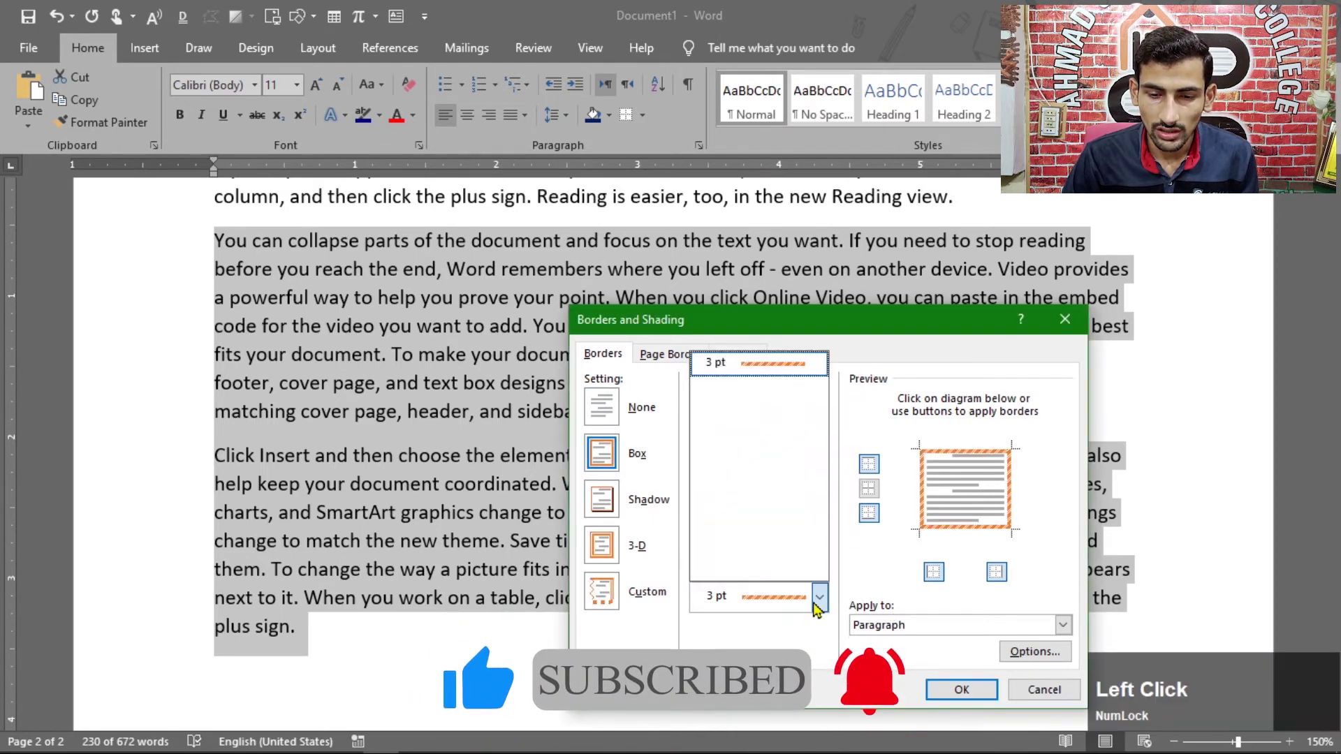
left_click(819, 599)
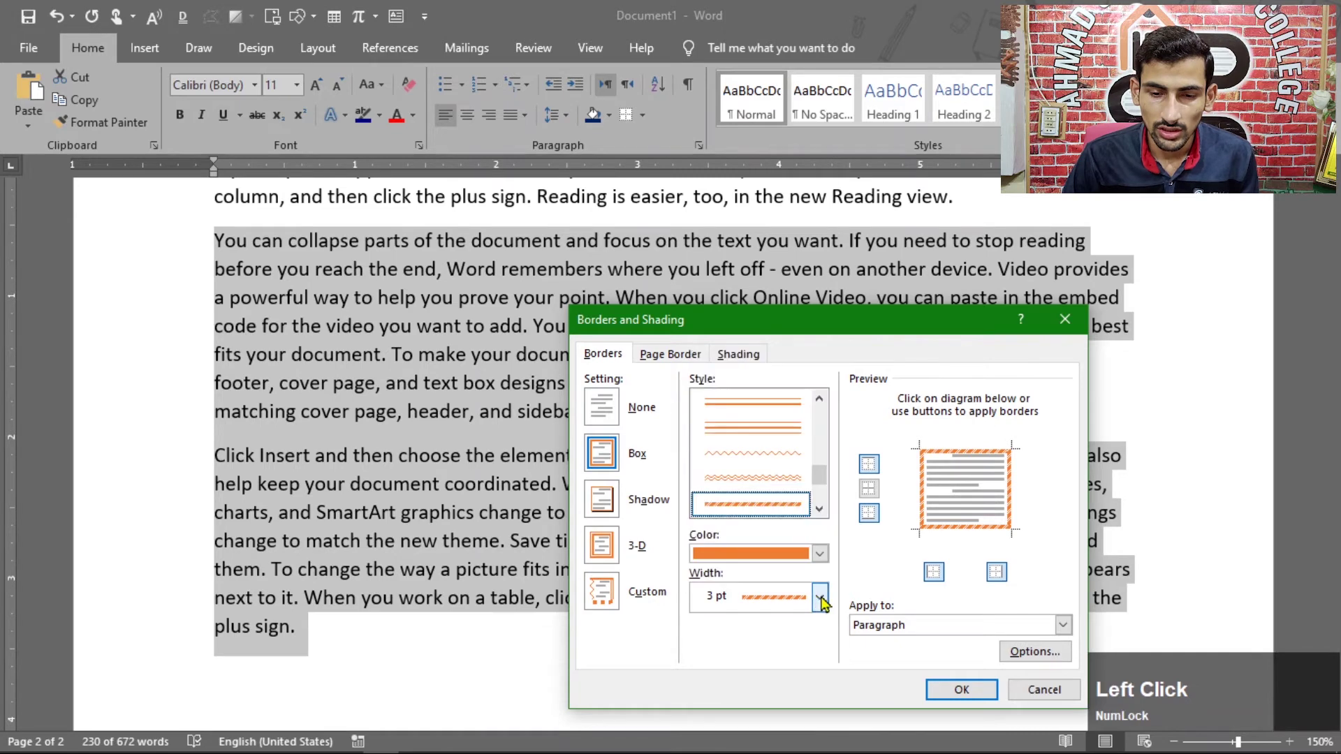
left_click(819, 598)
left_click(819, 598)
left_click_drag(820, 478, 820, 440)
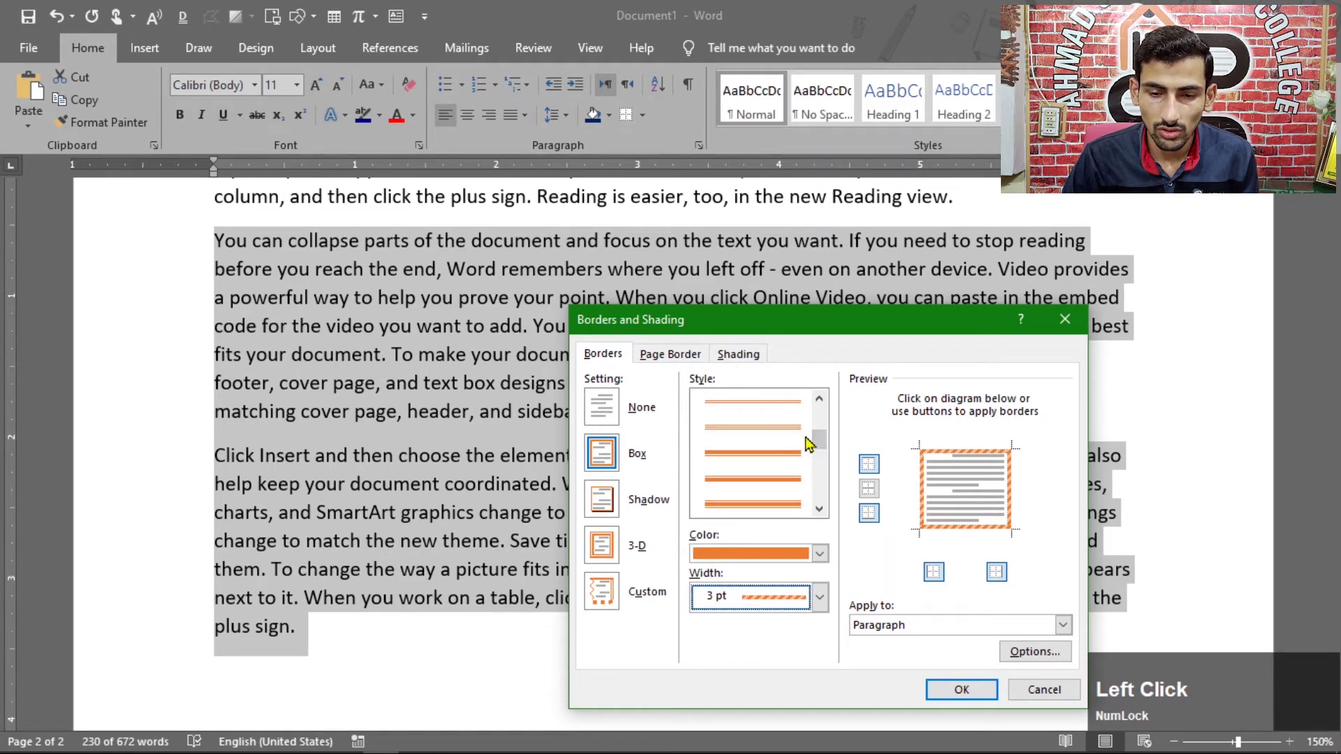
scroll(781, 447, "up", 3)
left_click(781, 452)
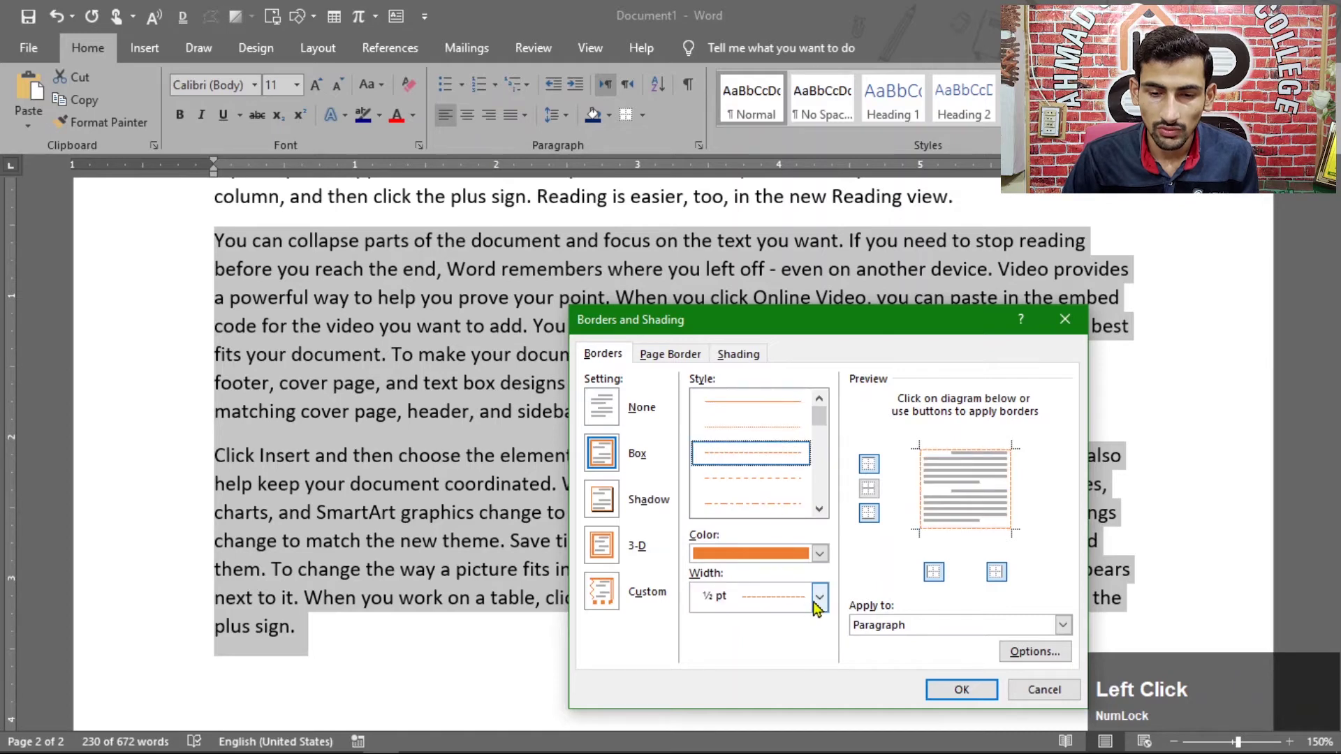
left_click(819, 598)
left_click(819, 598)
Choose the diagonal-striped line style at 3 pt and apply the box border to the paragraphs
left_click_drag(820, 417, 820, 475)
left_click(782, 504)
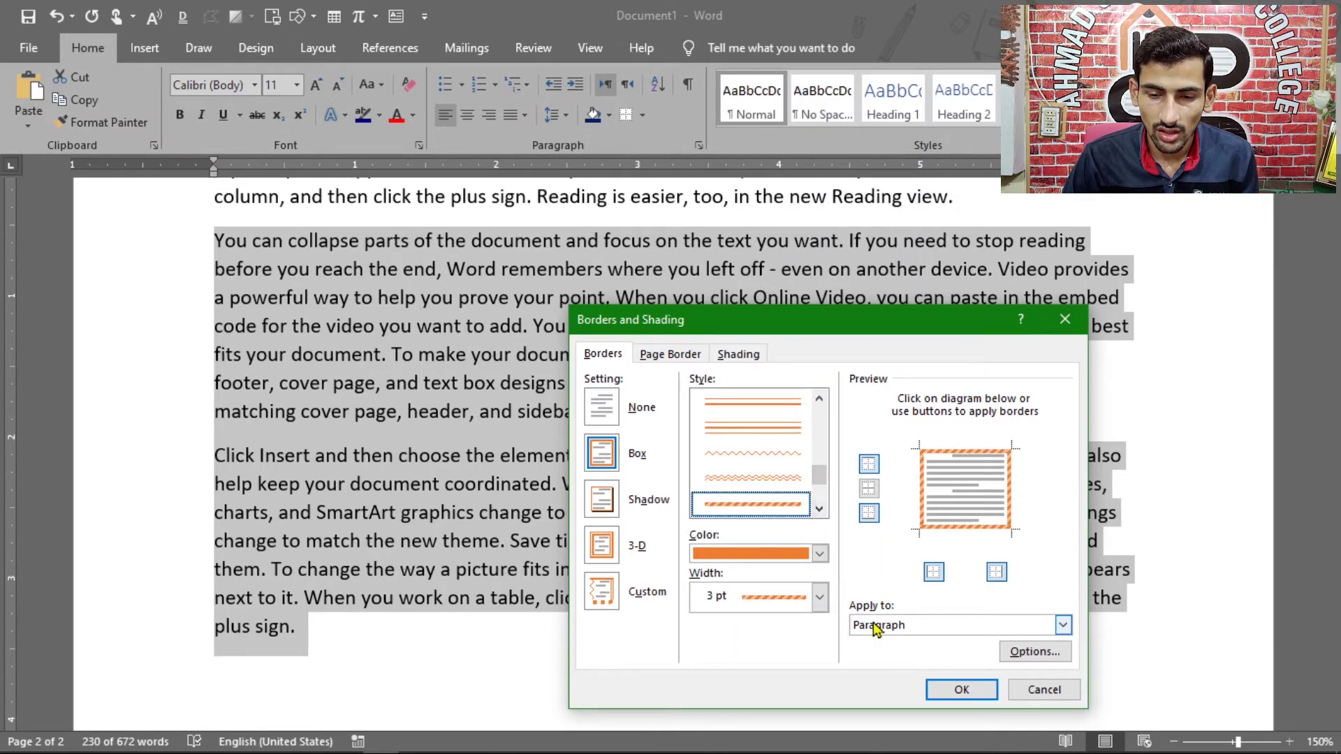
left_click(1062, 627)
left_click(1007, 609)
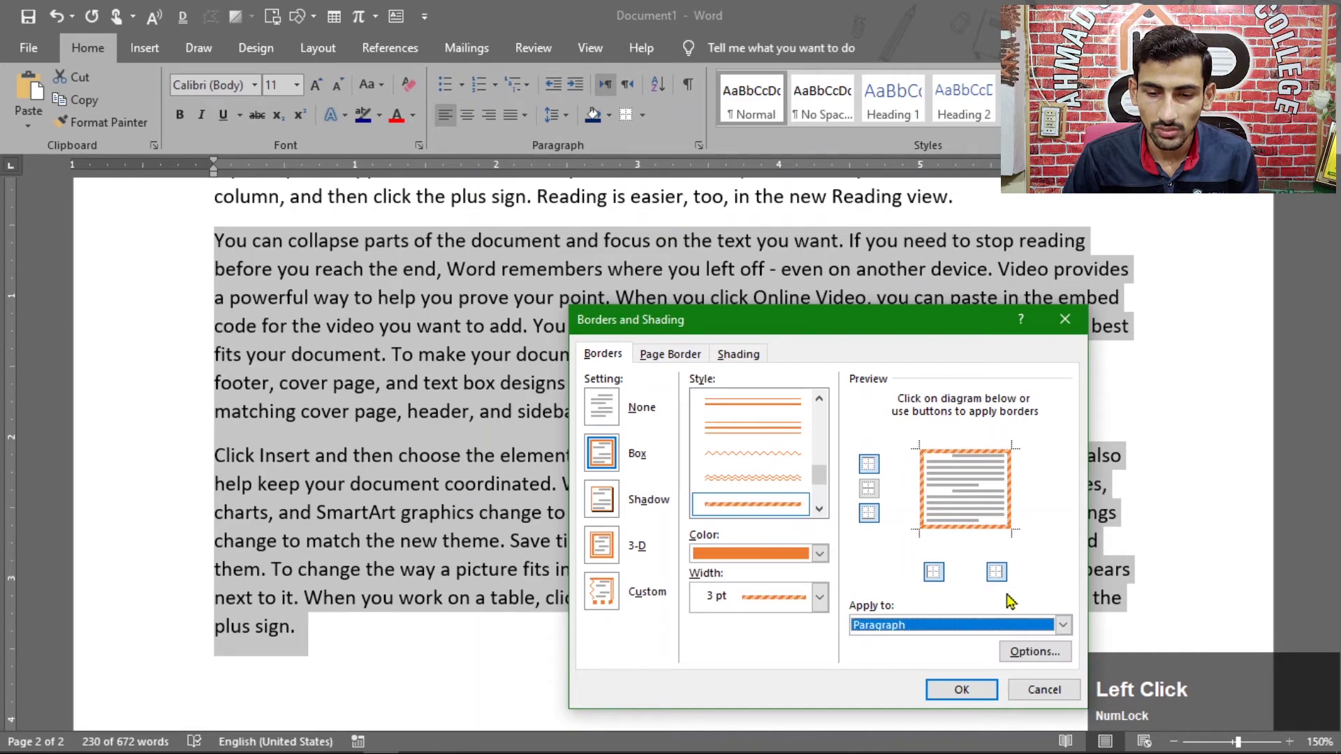
left_click(961, 690)
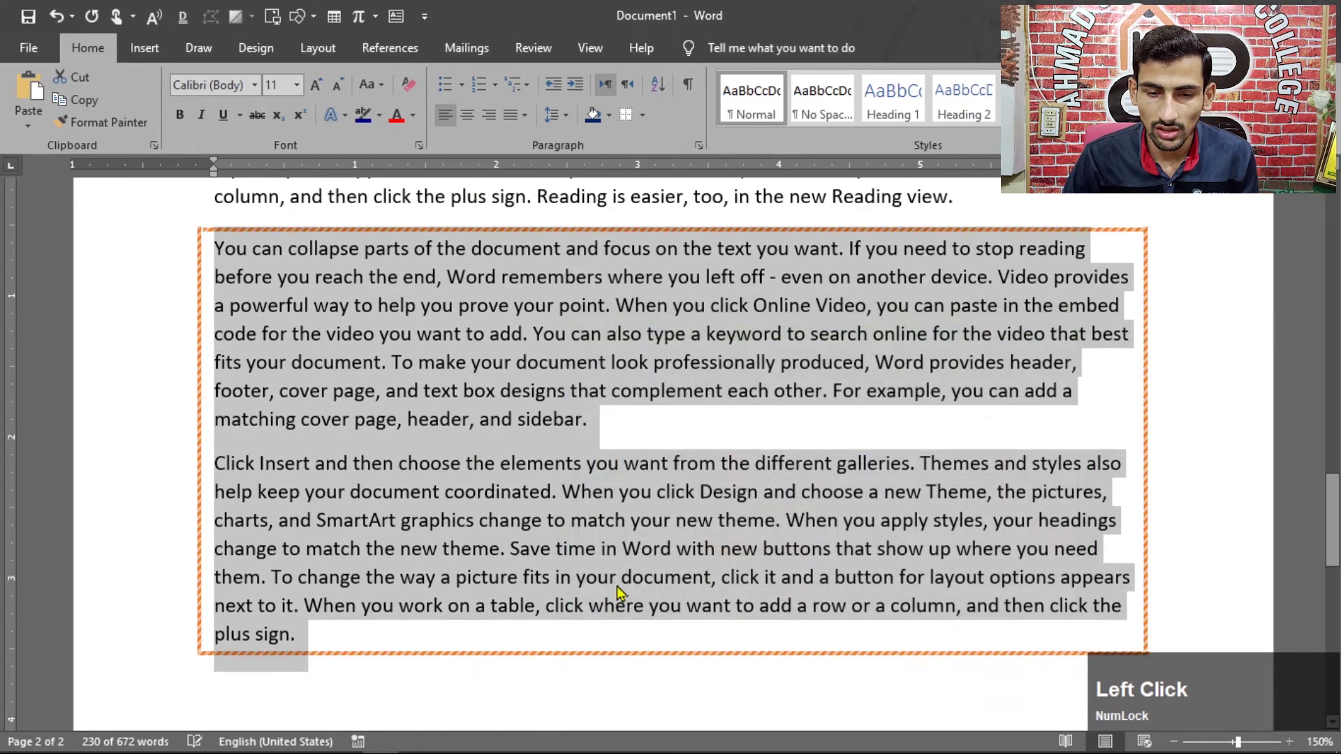
Remove the left border from the orange box around the last two paragraphs
left_click(642, 115)
left_click(698, 500)
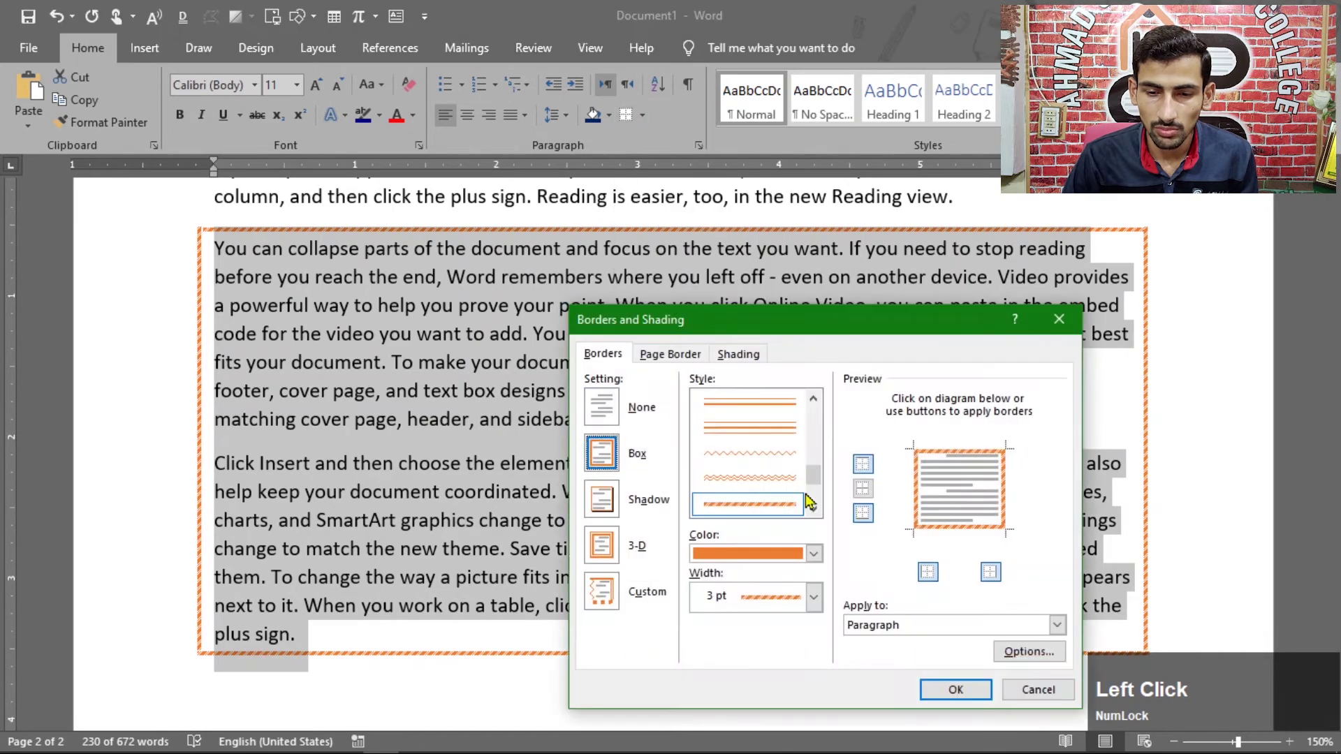
left_click(928, 572)
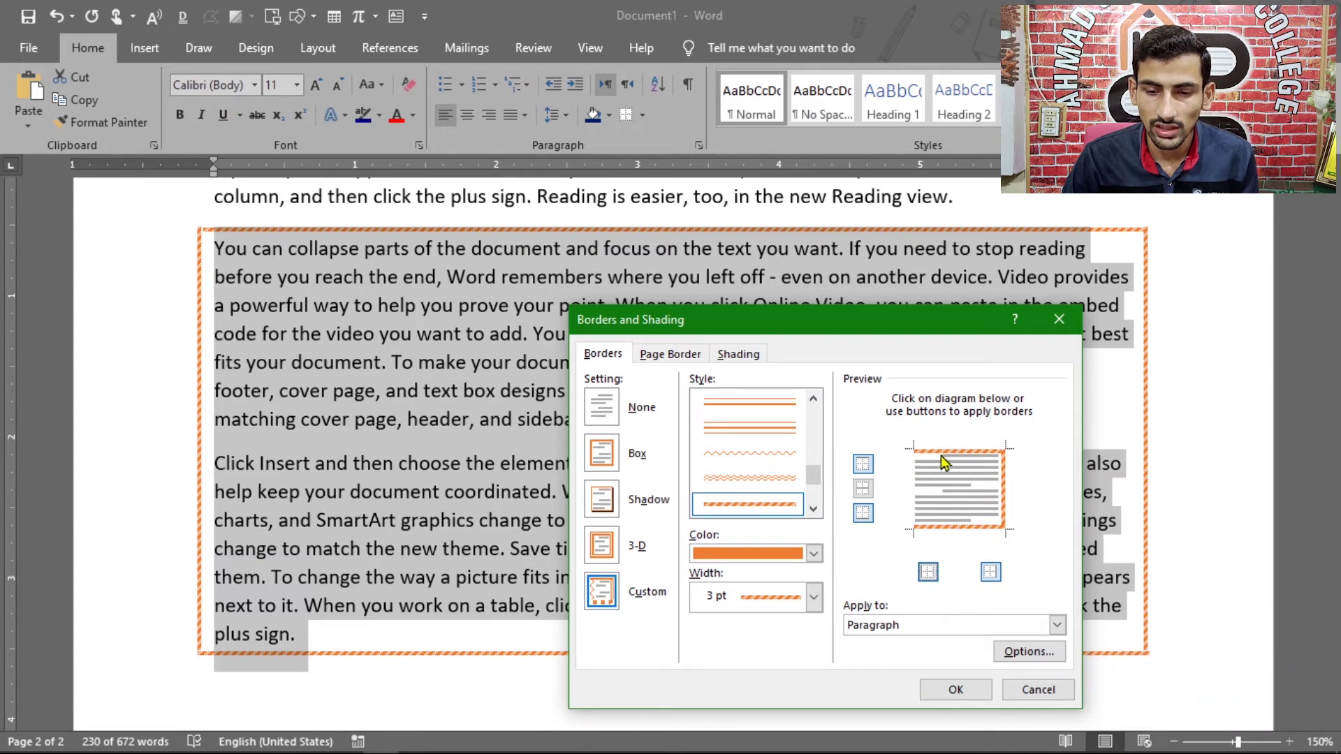
left_click(955, 689)
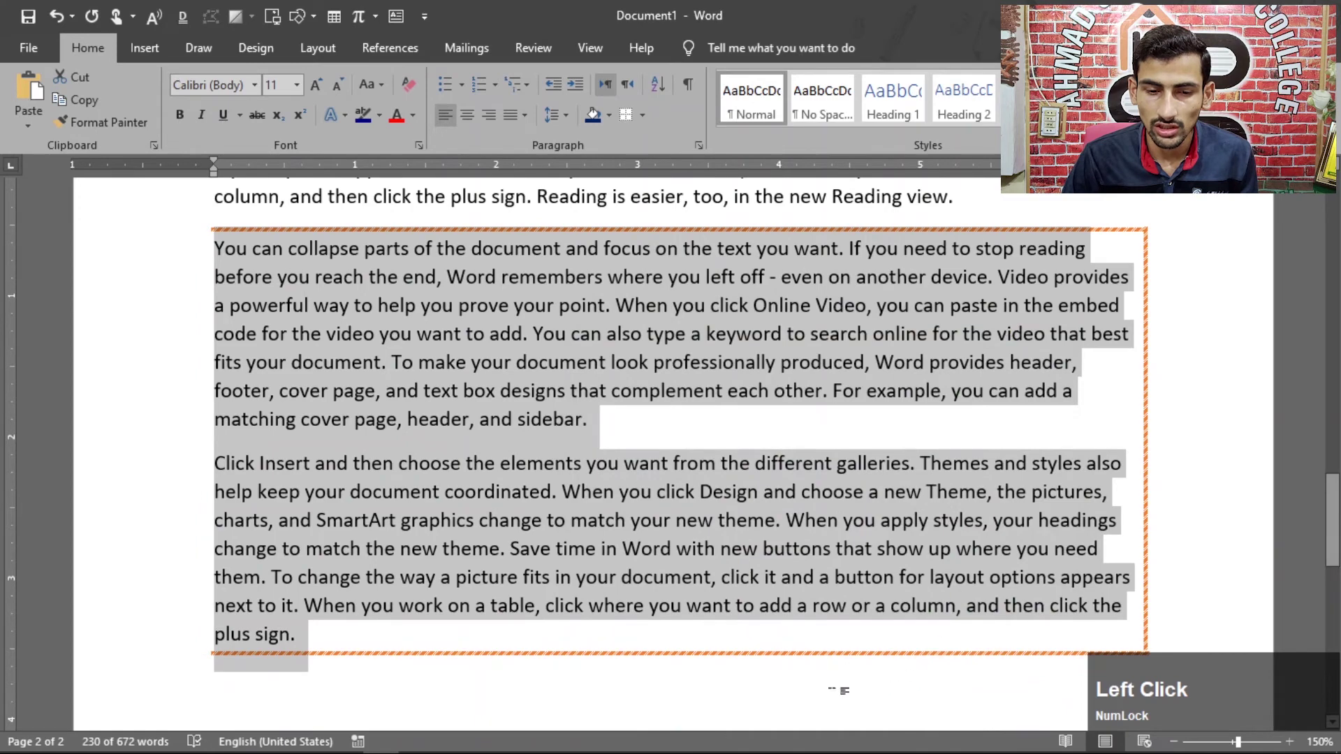
Restore the left border and add an orange striped border between the two paragraphs
left_click(642, 115)
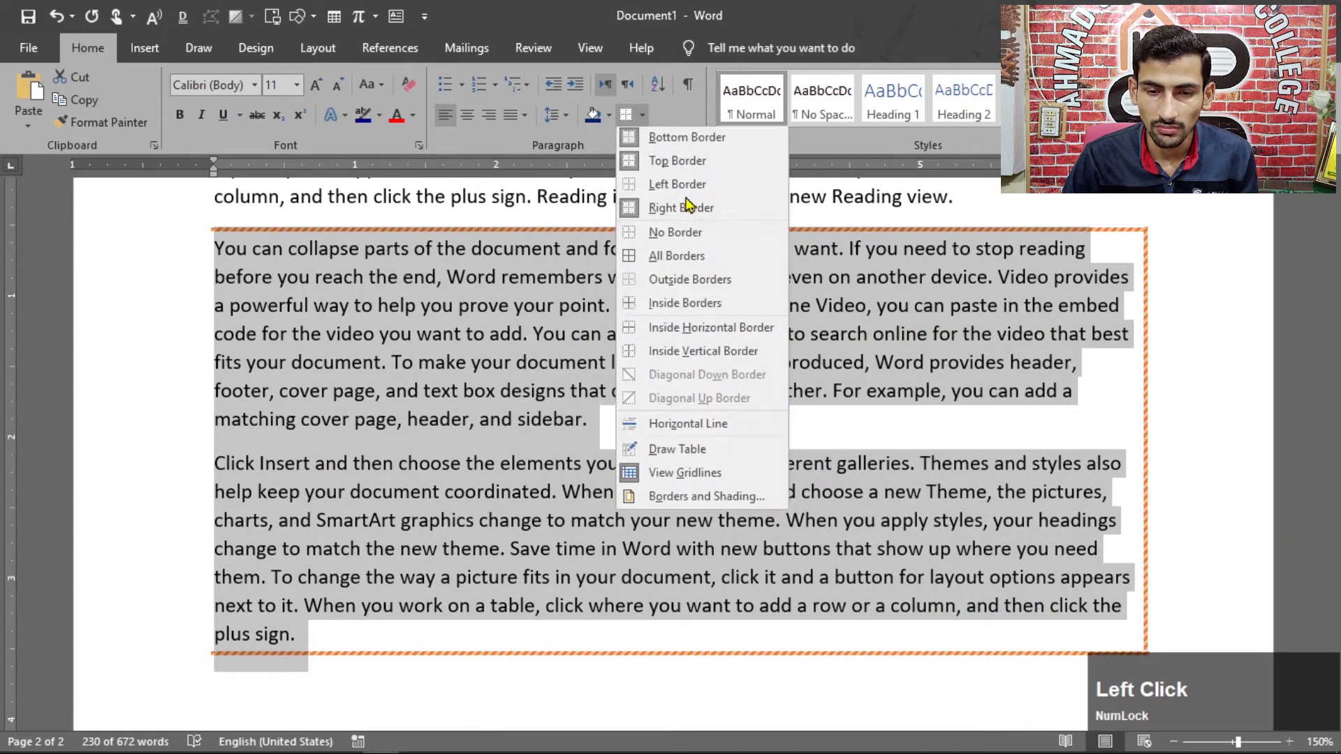
left_click(739, 495)
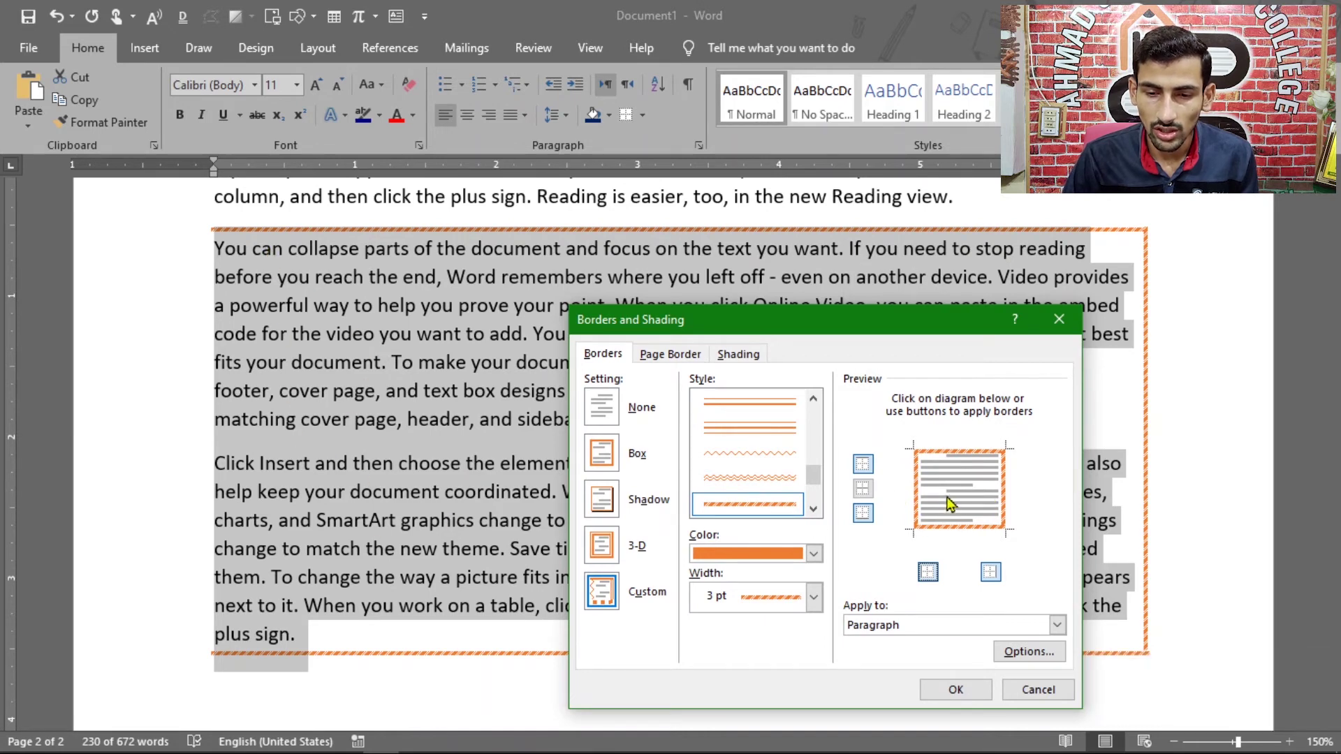
left_click(863, 490)
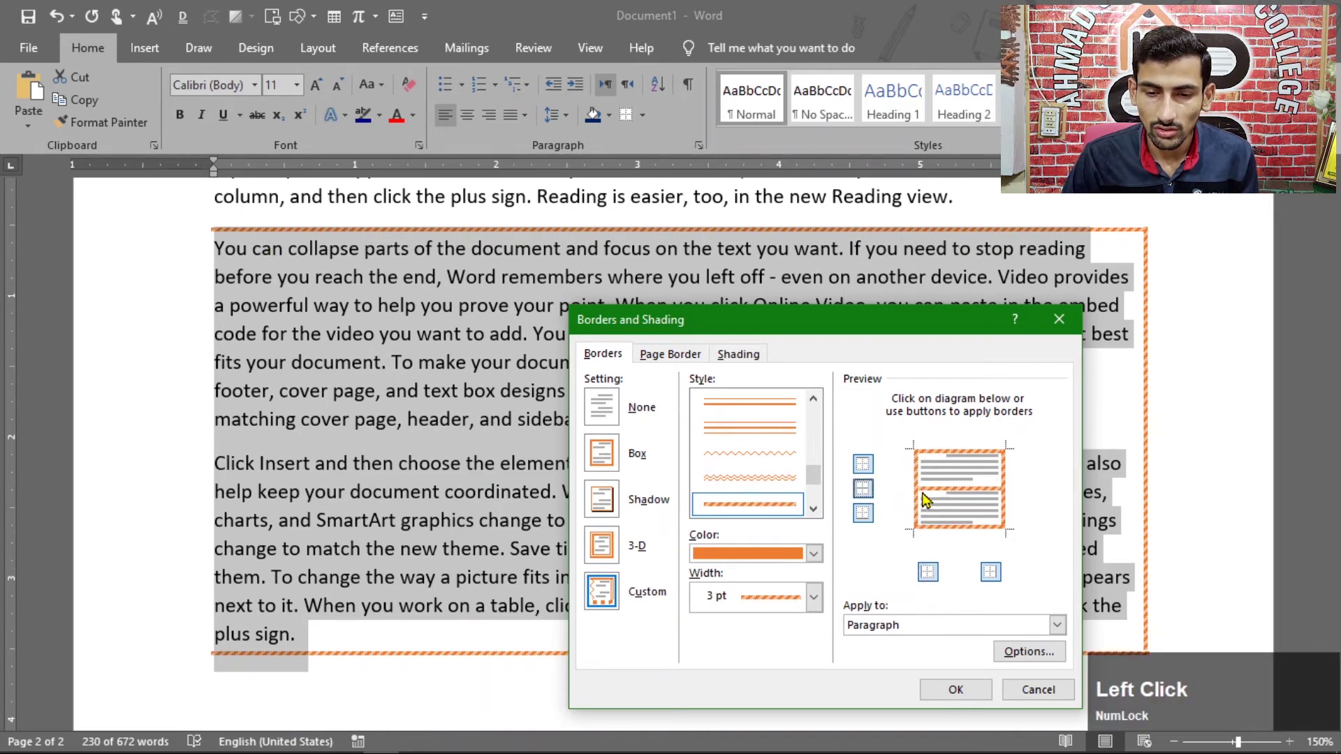
left_click(954, 690)
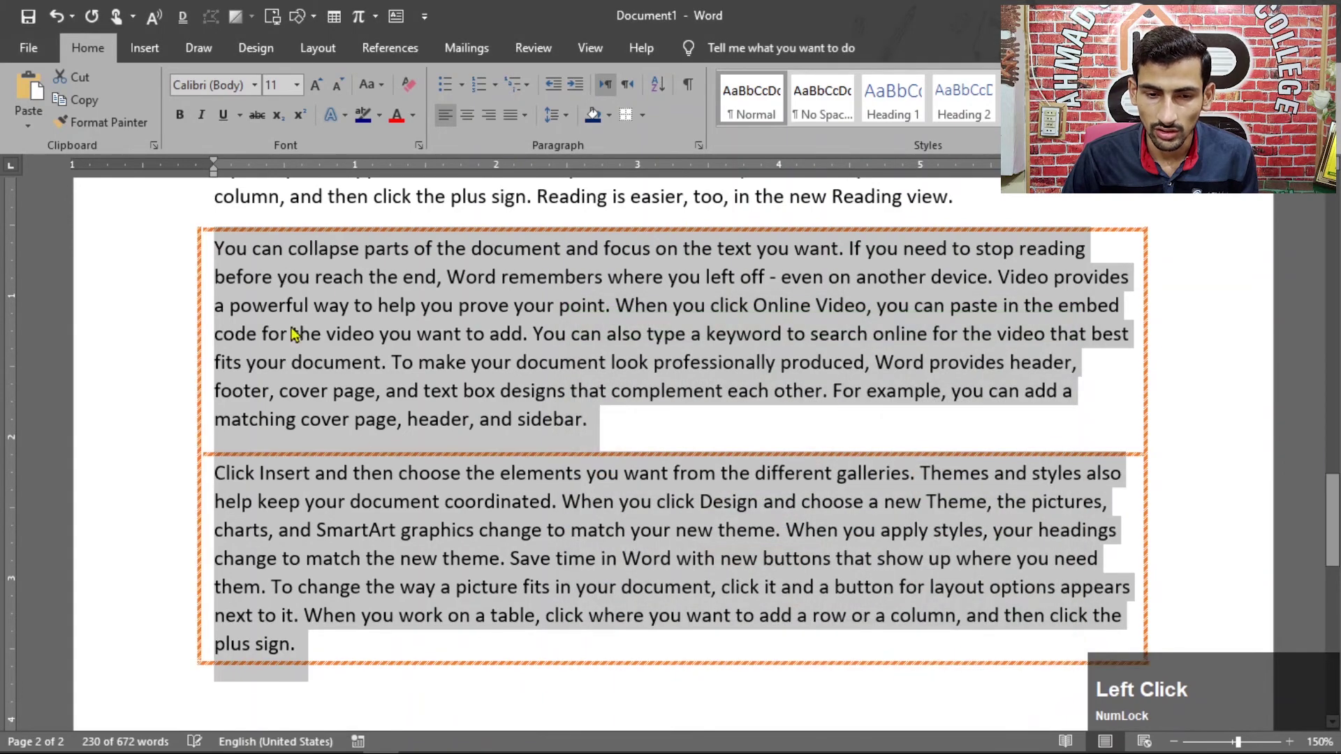
Apply the orange striped 3 pt border to the text of the two selected paragraphs
left_click(642, 114)
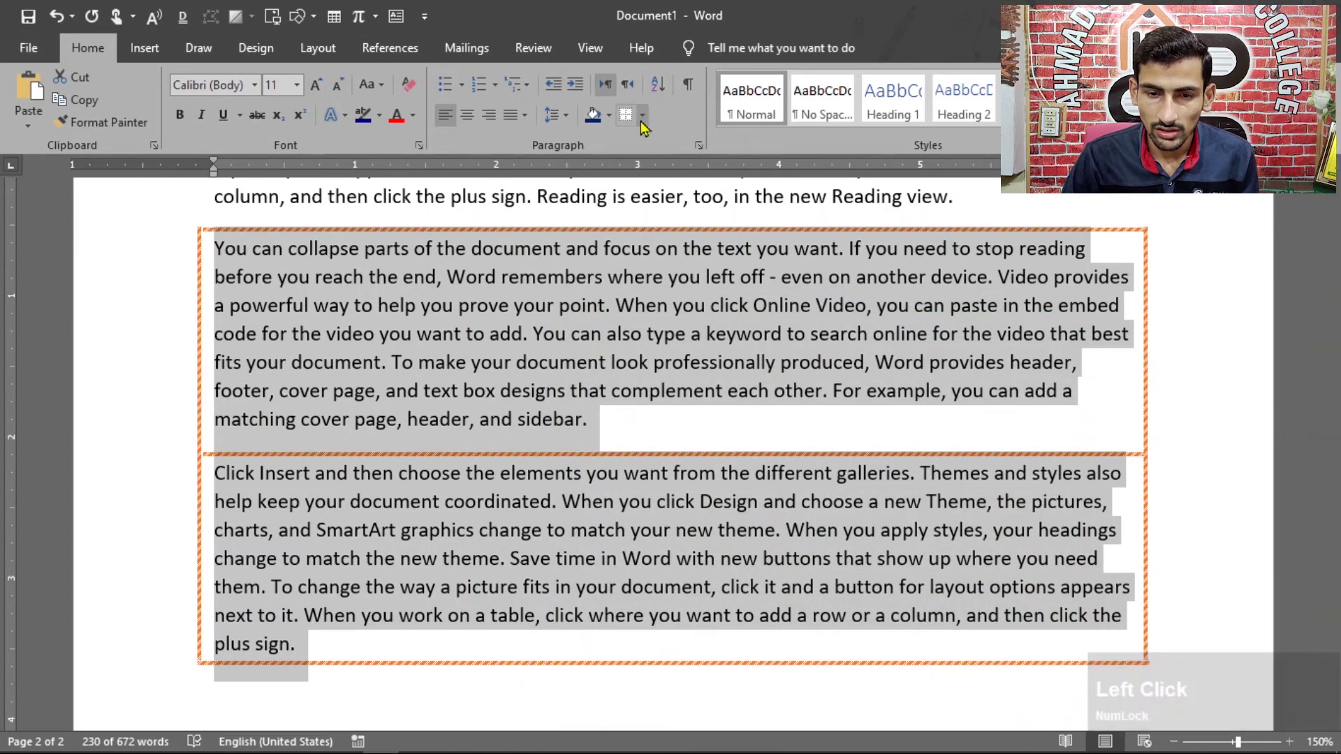
left_click(681, 496)
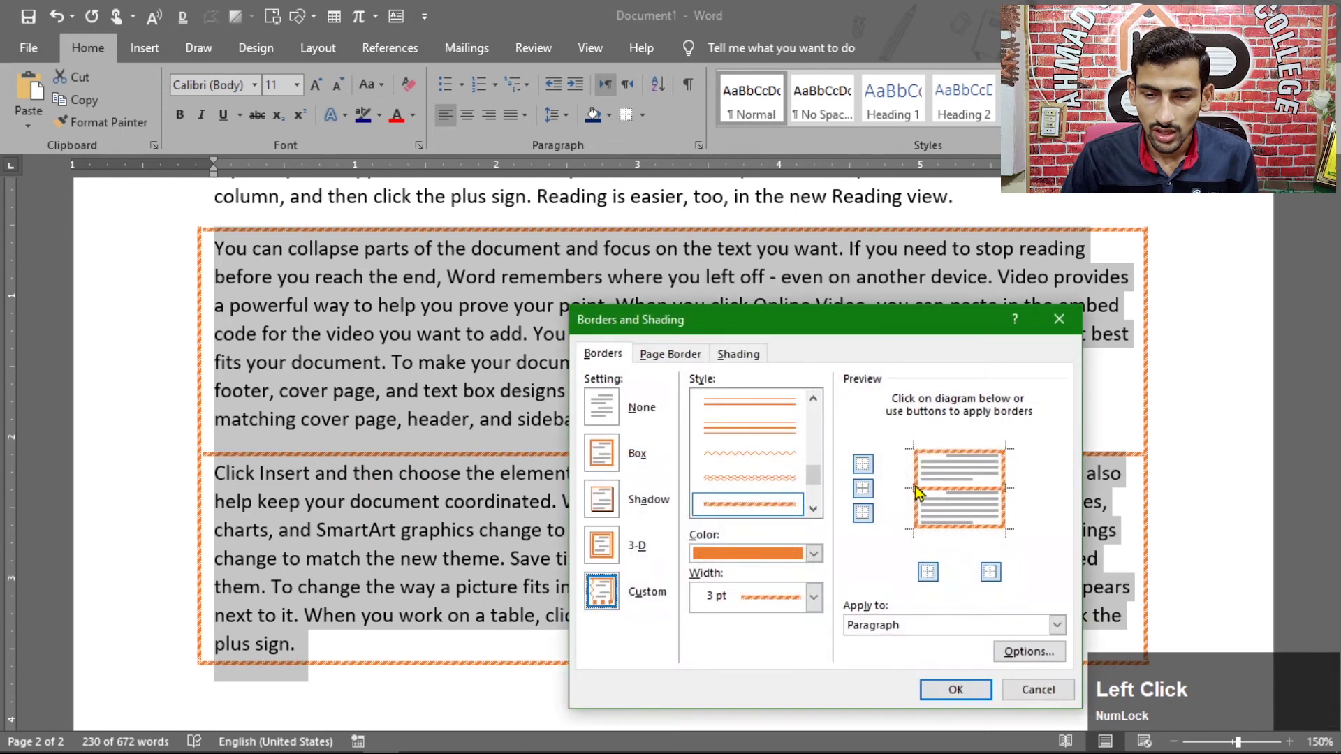
left_click(1056, 625)
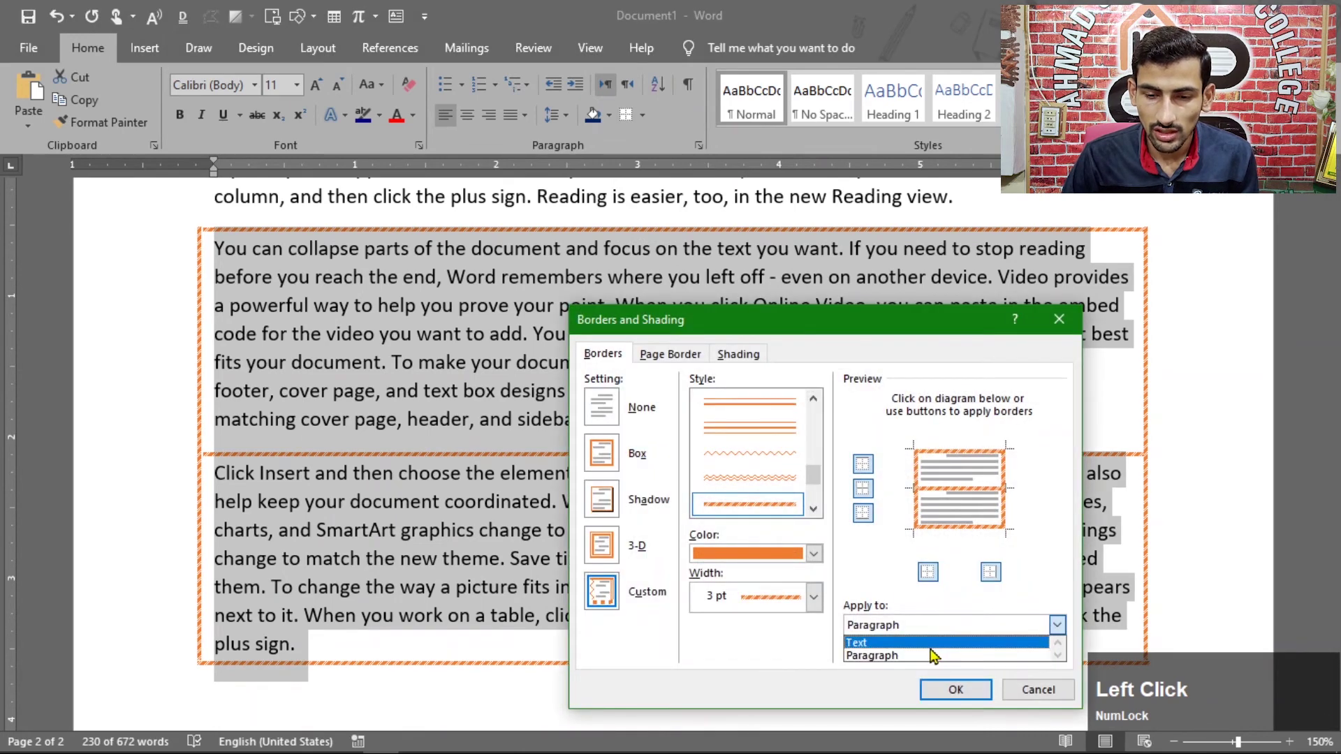
left_click(931, 645)
left_click(955, 690)
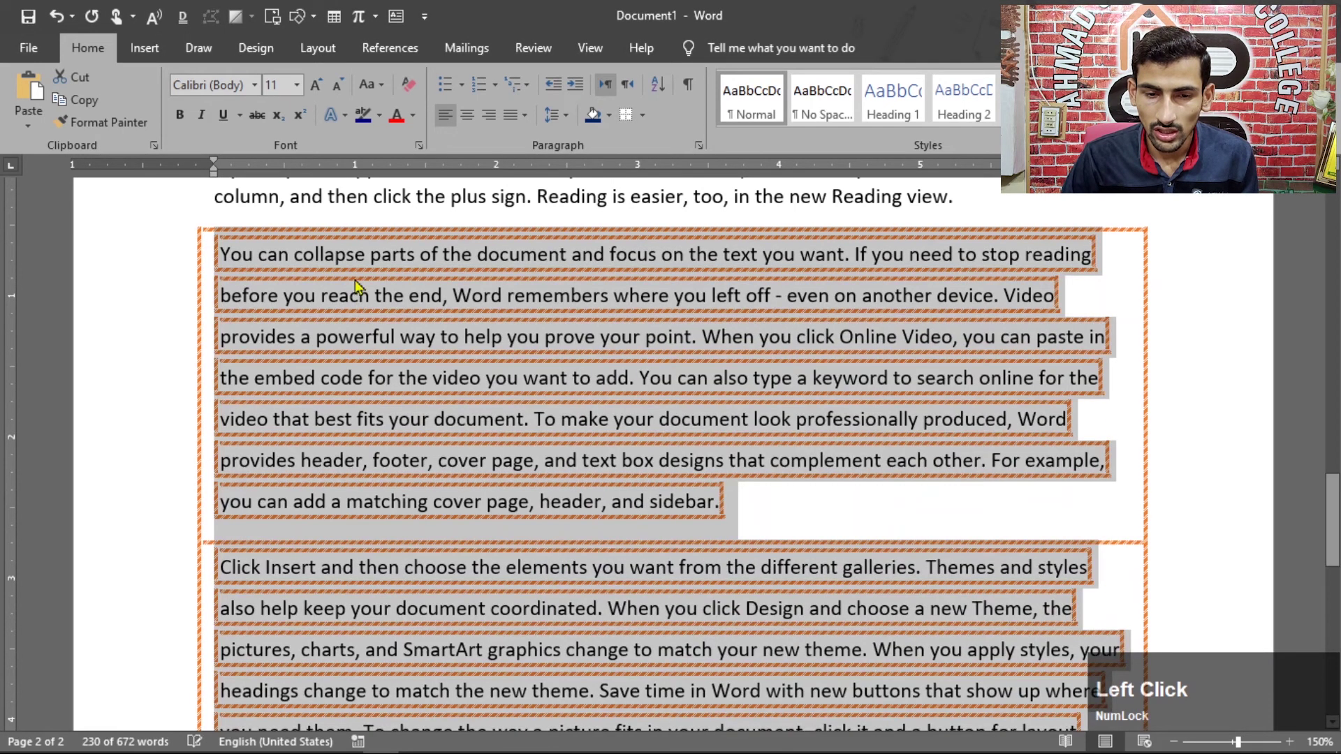
Remove the left, right, top, bottom and inner paragraph borders from the last two paragraphs, keeping the text borders, and deselect the text
scroll(541, 328, "down", 2)
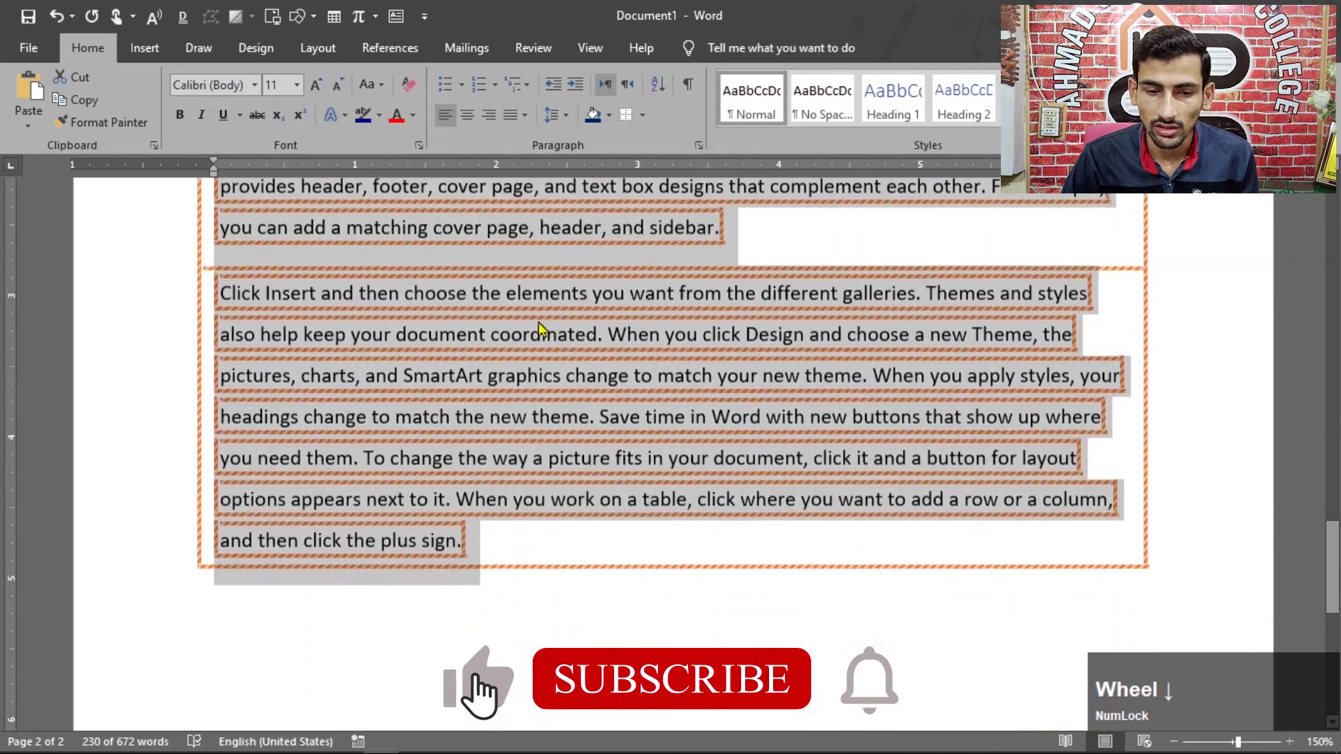
scroll(541, 328, "down", 1)
left_click(642, 115)
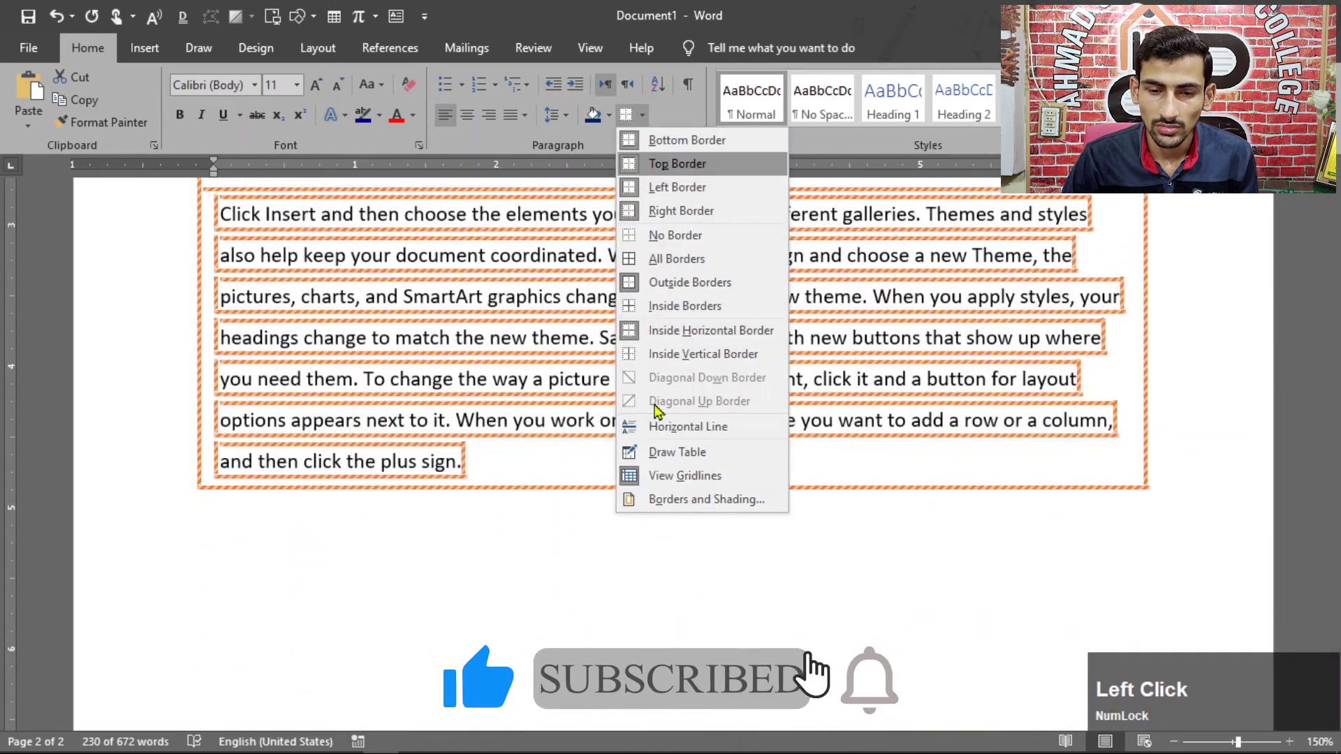
left_click(672, 500)
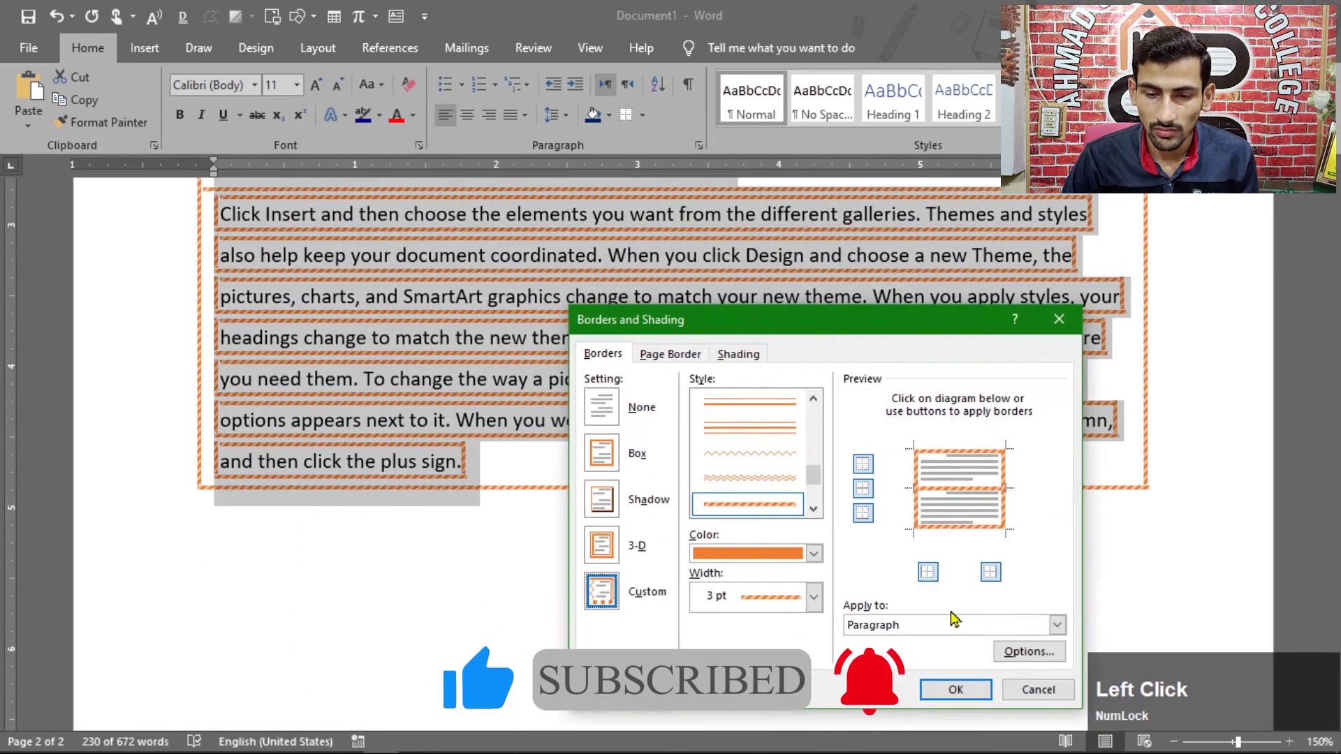
left_click(928, 573)
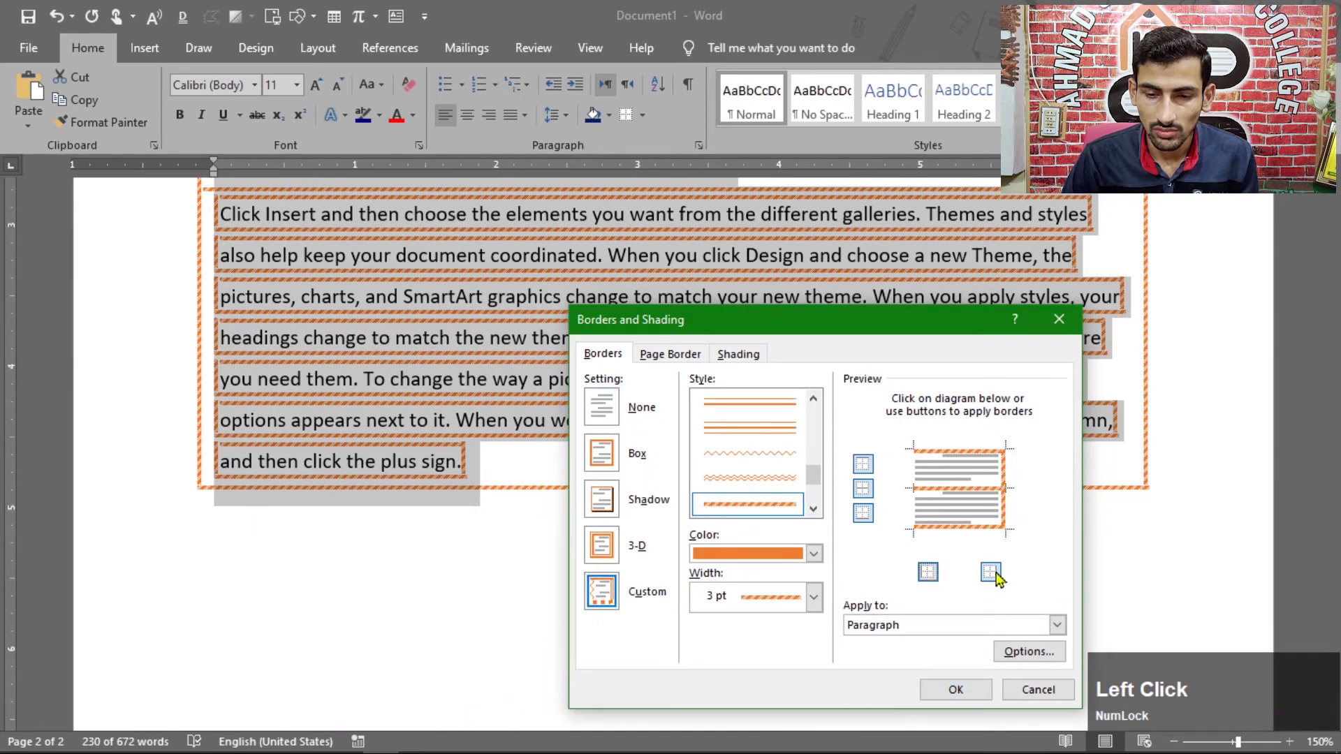
left_click(997, 577)
left_click(863, 491)
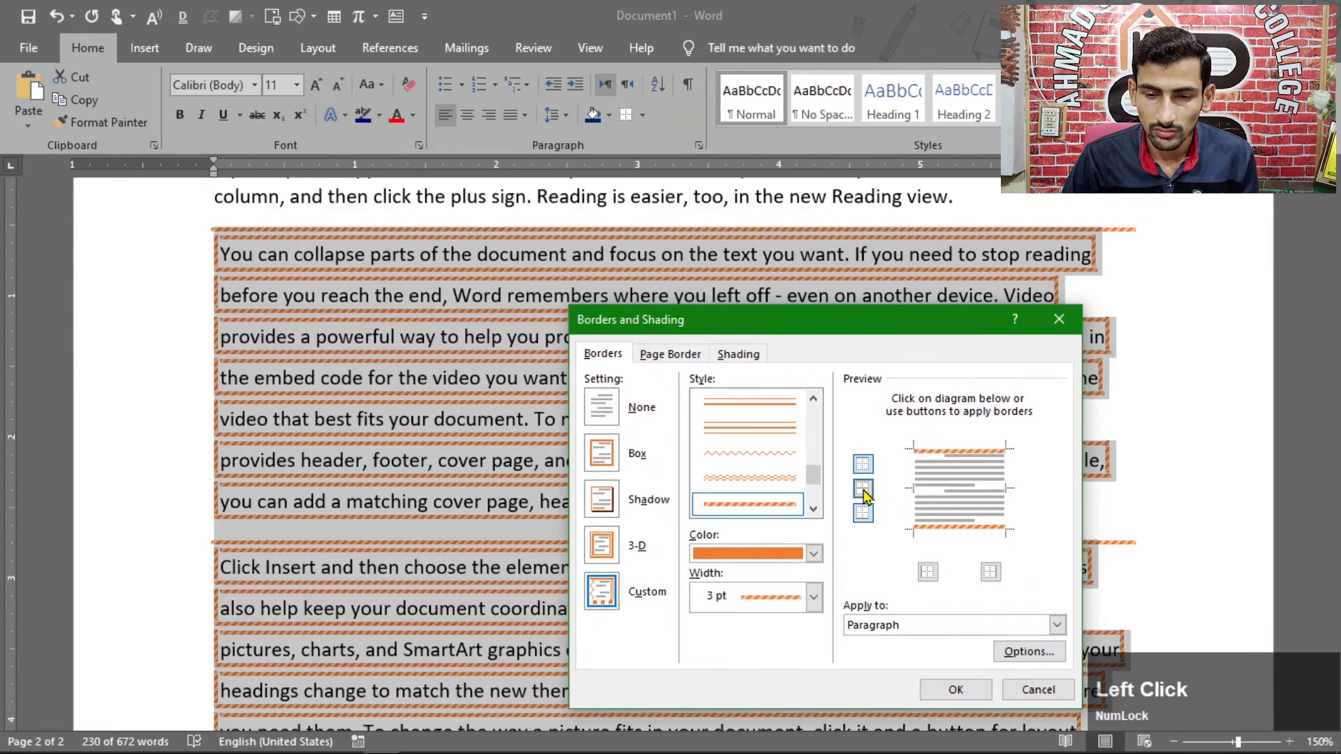
left_click(865, 466)
left_click(863, 513)
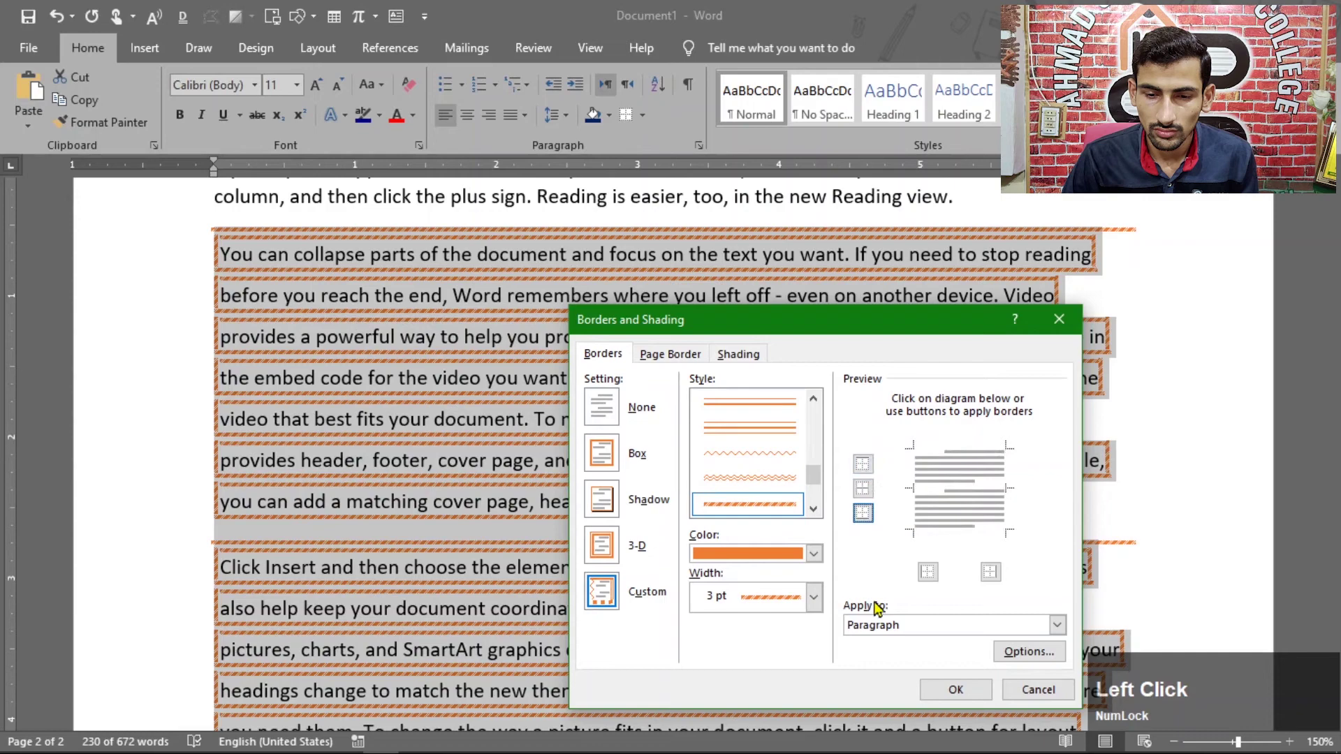
left_click(955, 689)
left_click(276, 289)
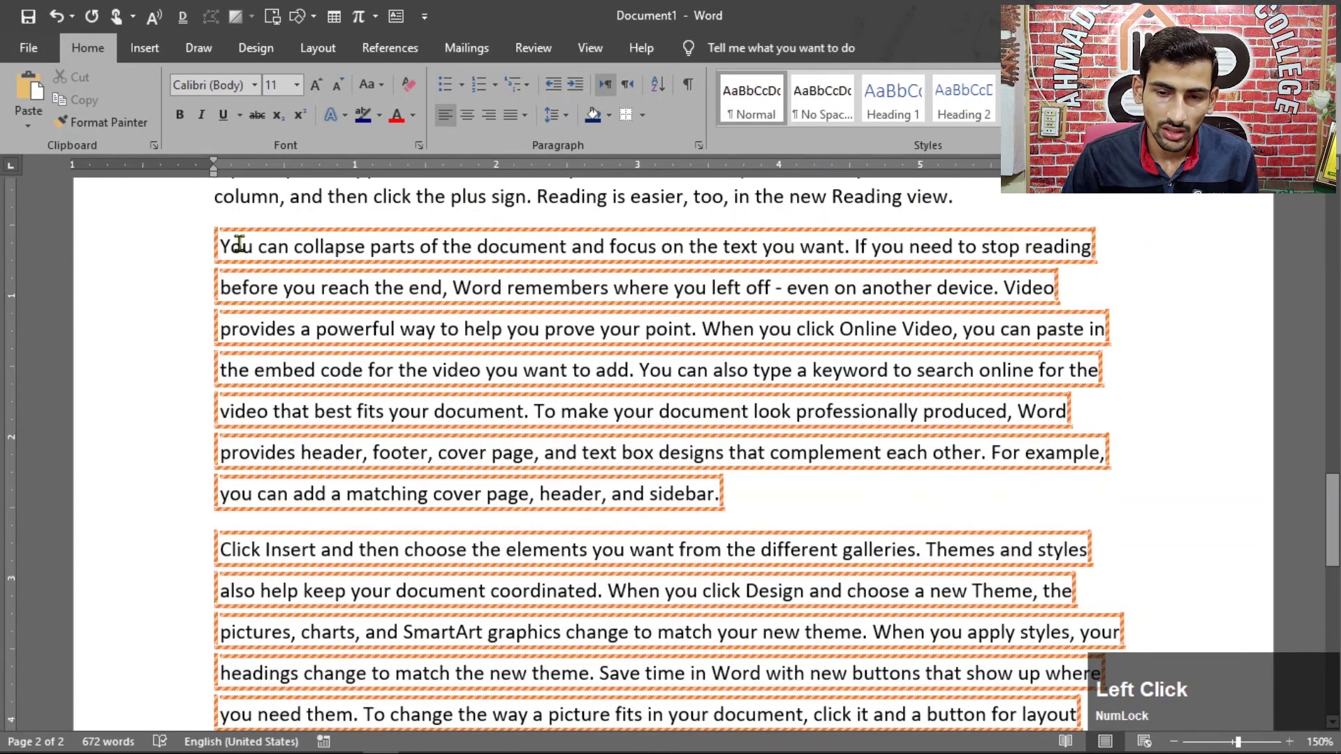
scroll(623, 374, "down", 5)
scroll(564, 407, "up", 4)
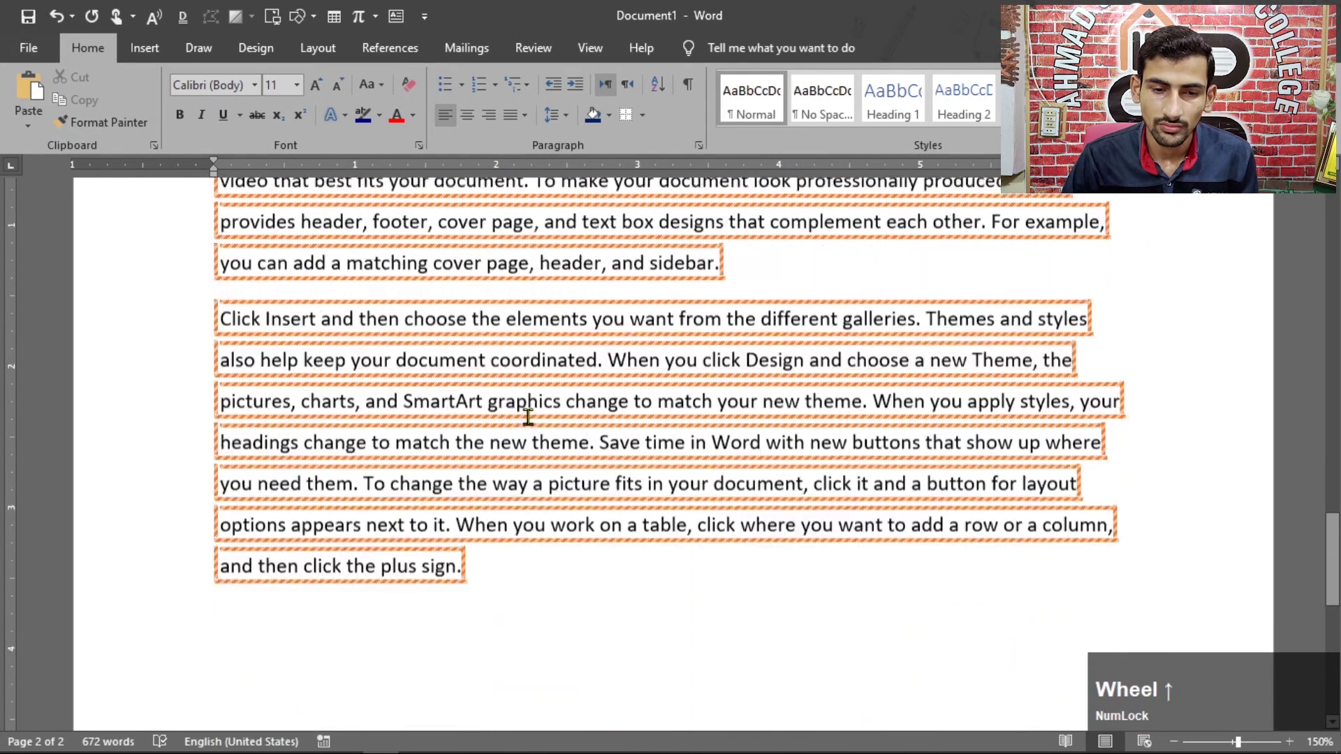